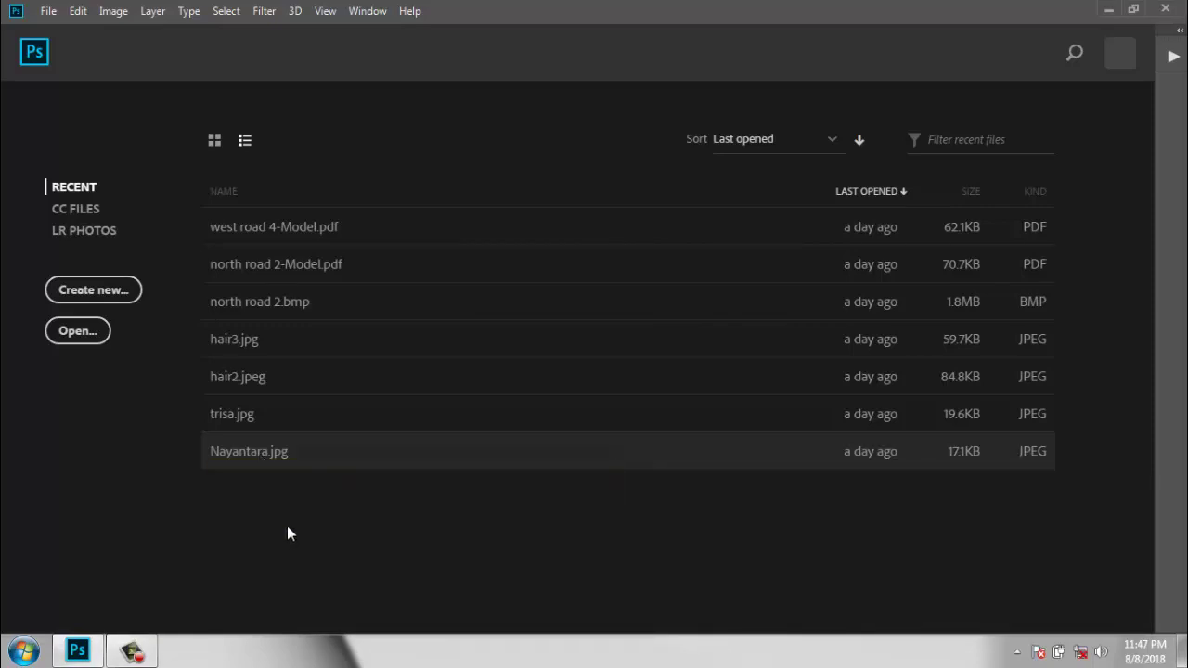
Open Nayantara.jpg from the recent files and float the Actions panel beside it.
click(266, 464)
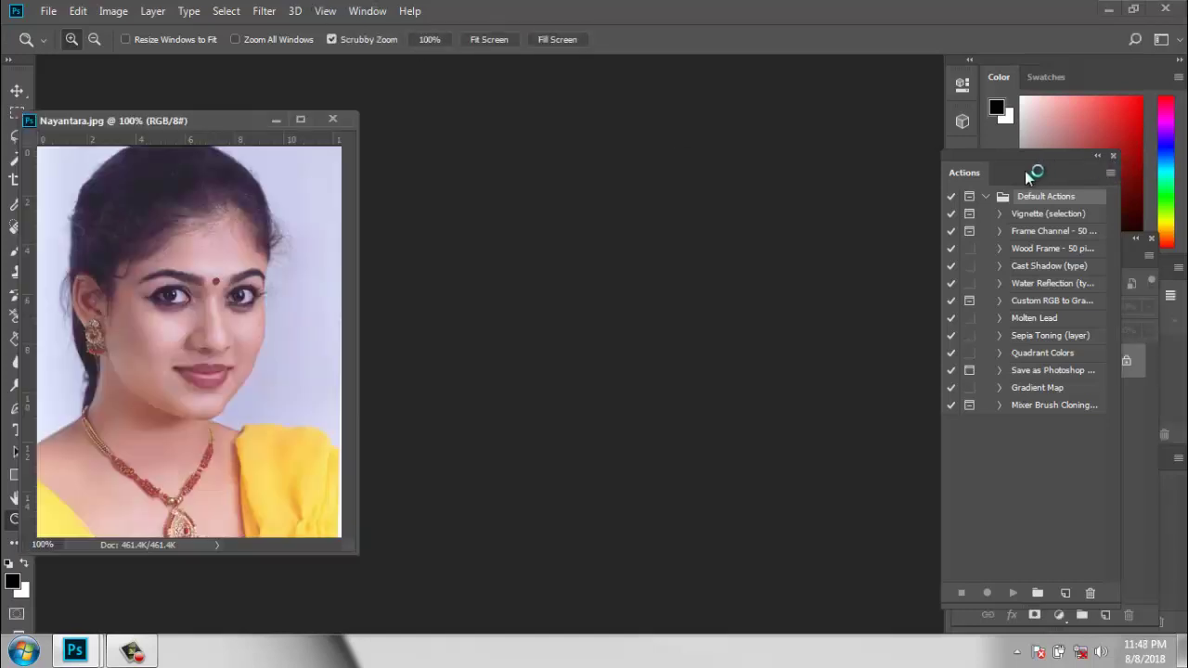
drag(1030, 172, 800, 169)
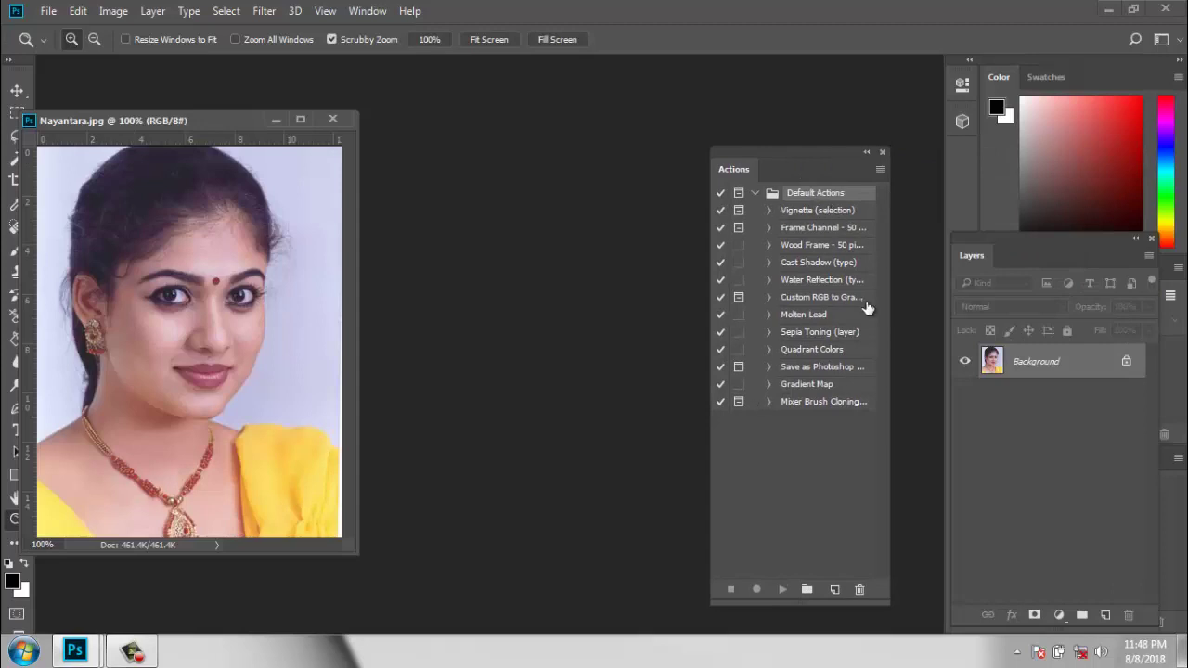
Create the action set 'pp size' and add a new action named 'pp one' to it.
click(806, 591)
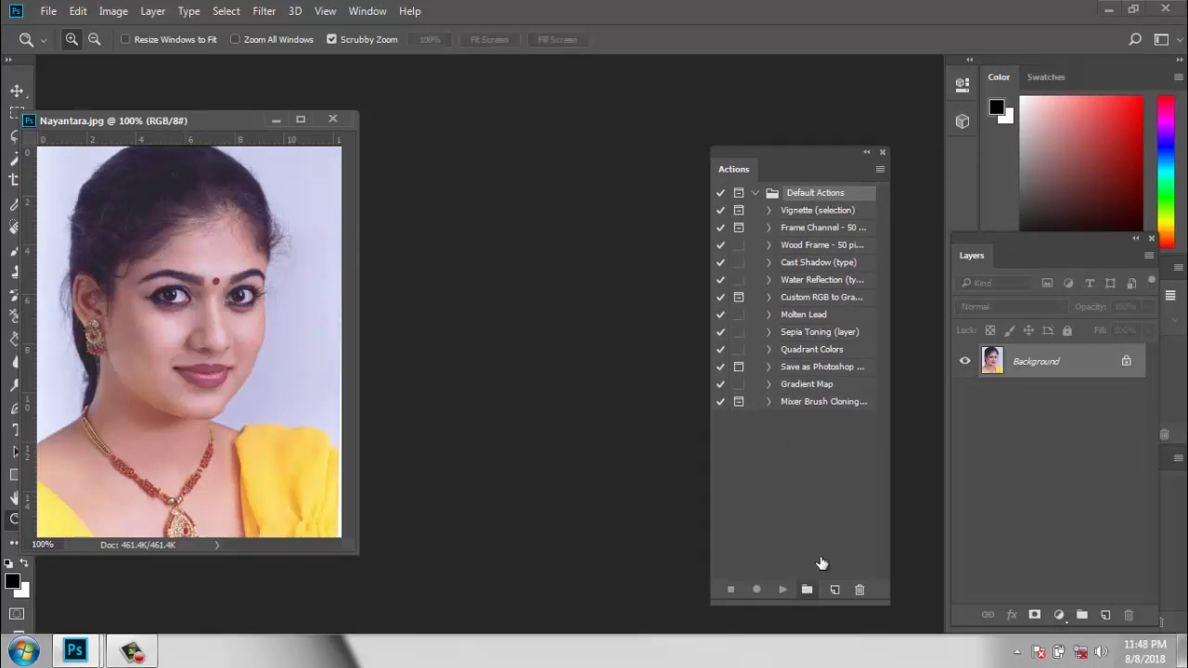
text(p)
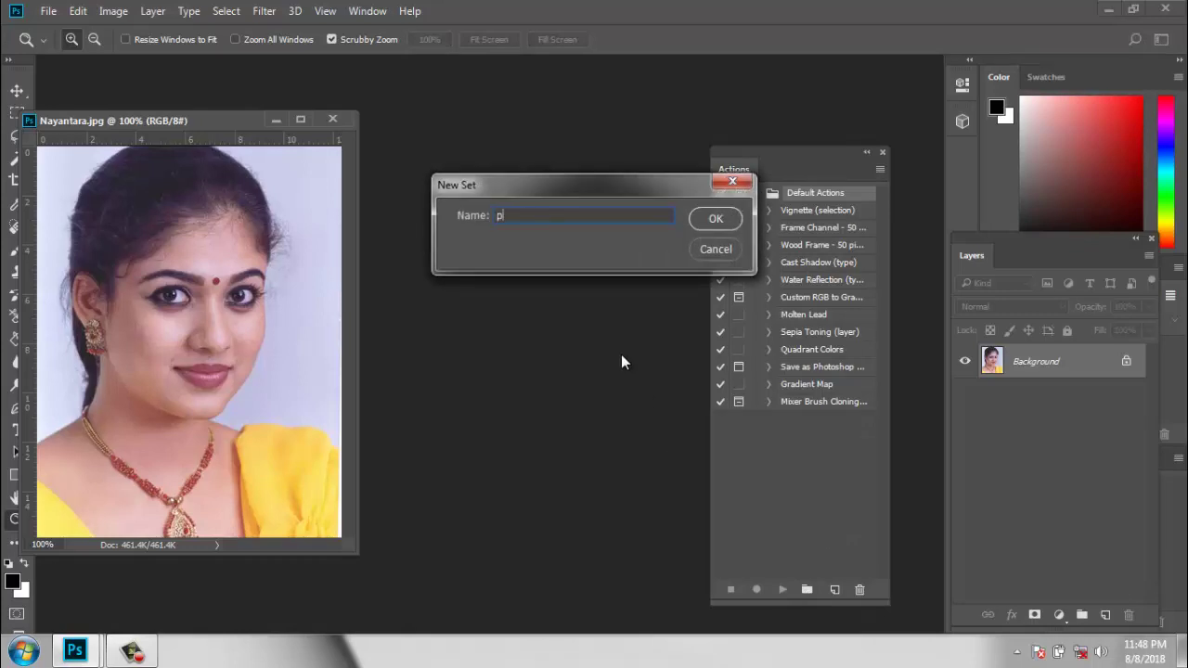
text(p)
text( sl)
text(zed)
key(BackSpace)
click(717, 222)
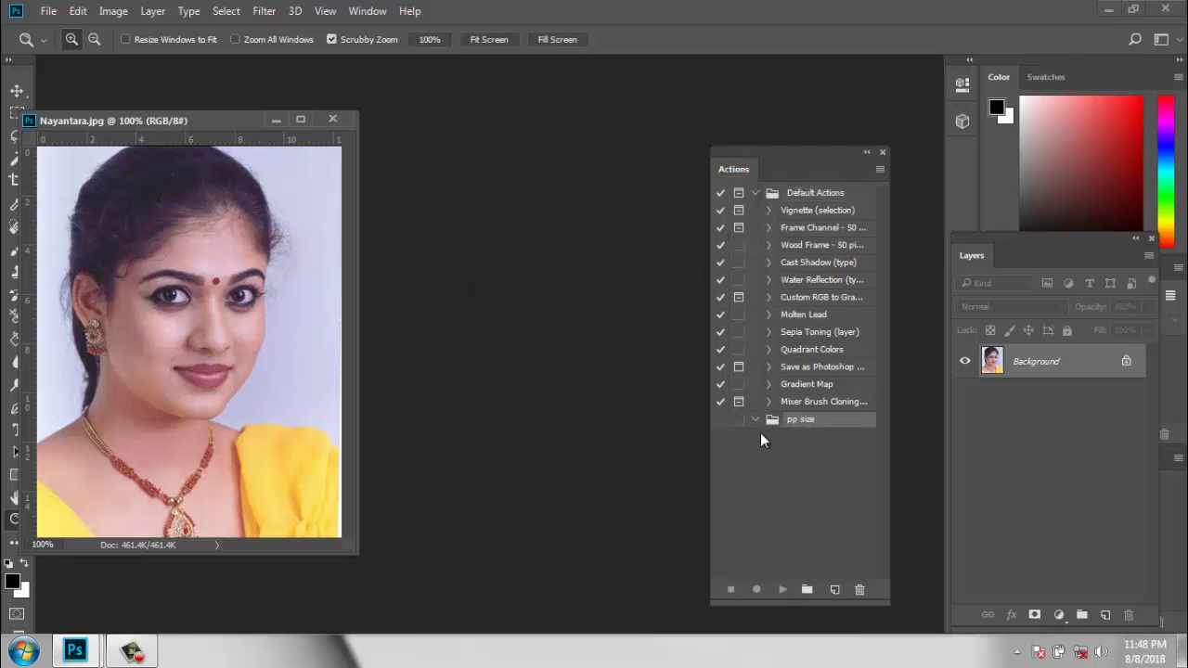
click(834, 590)
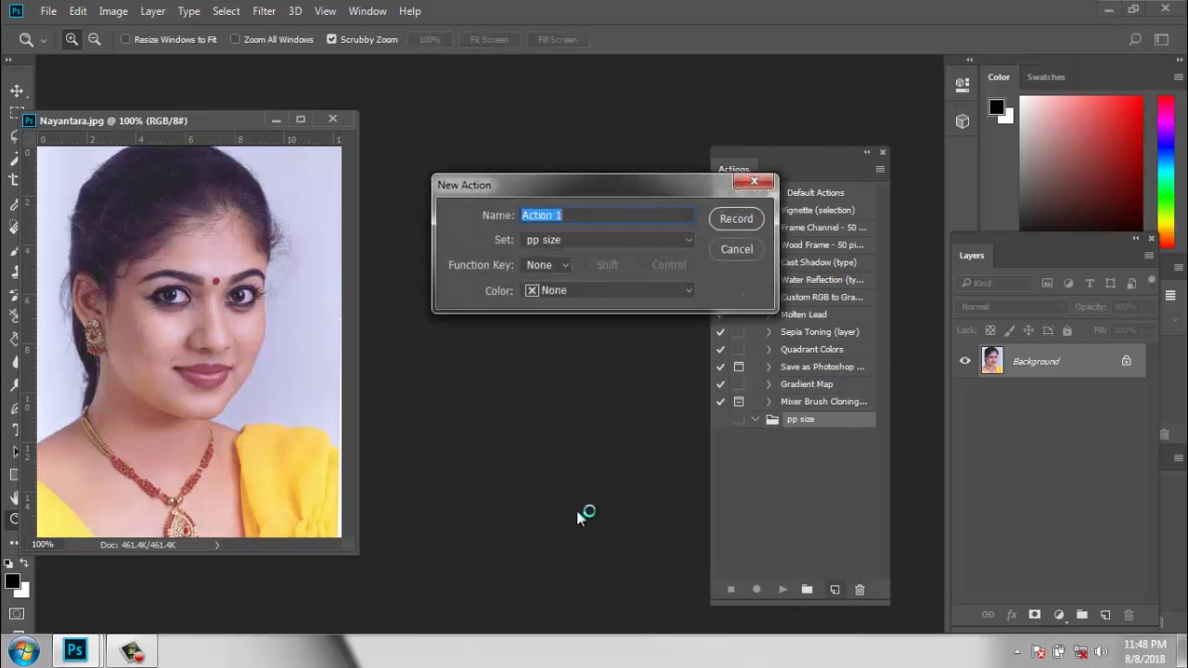
text(pp one)
Record a new blank 3.5 × 4.5 cm, 300 ppi document into the pp one action.
click(734, 220)
click(50, 15)
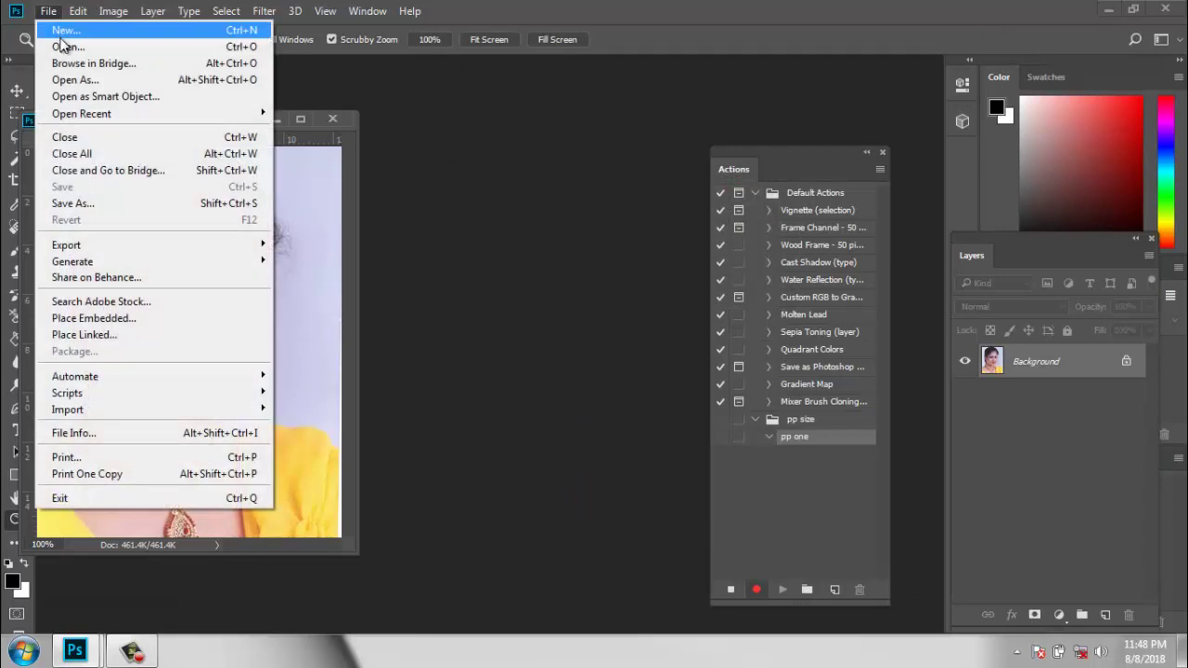
click(59, 43)
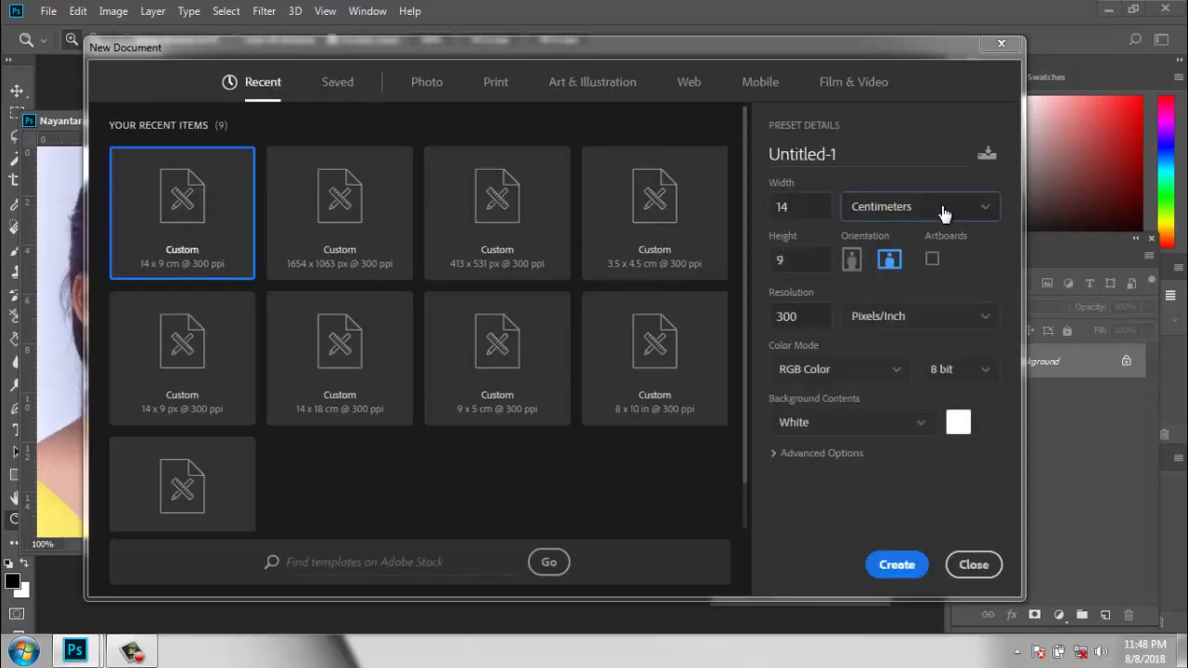
click(943, 213)
click(943, 211)
key(shift+Tab)
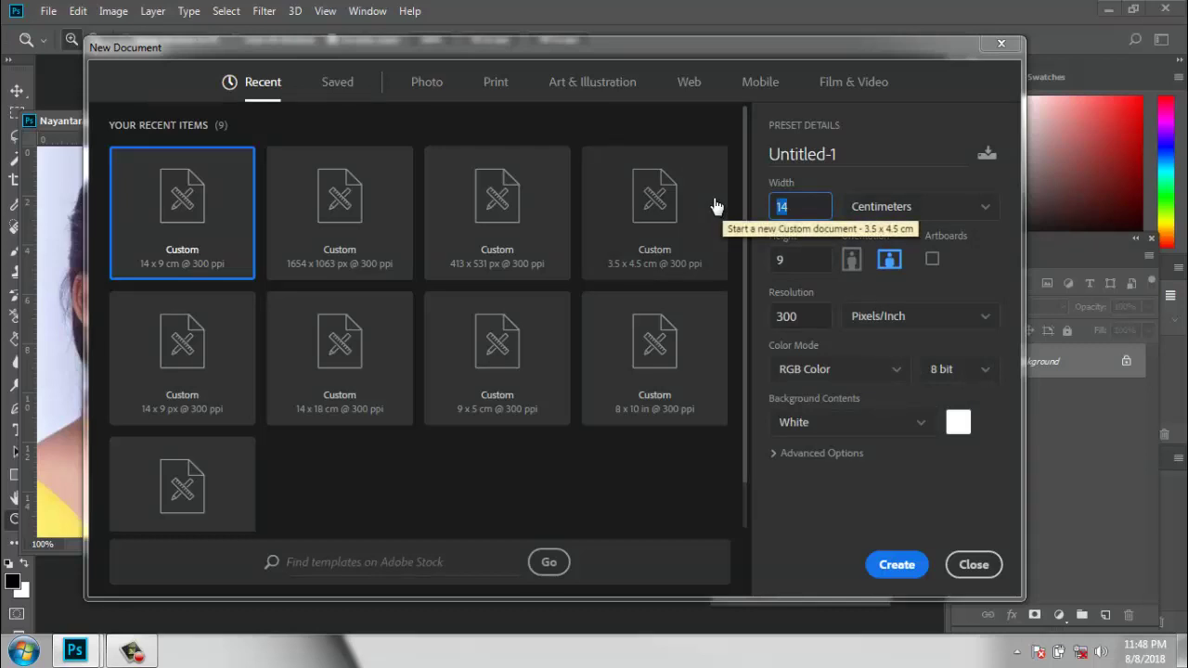
text(3.5)
key(Tab)
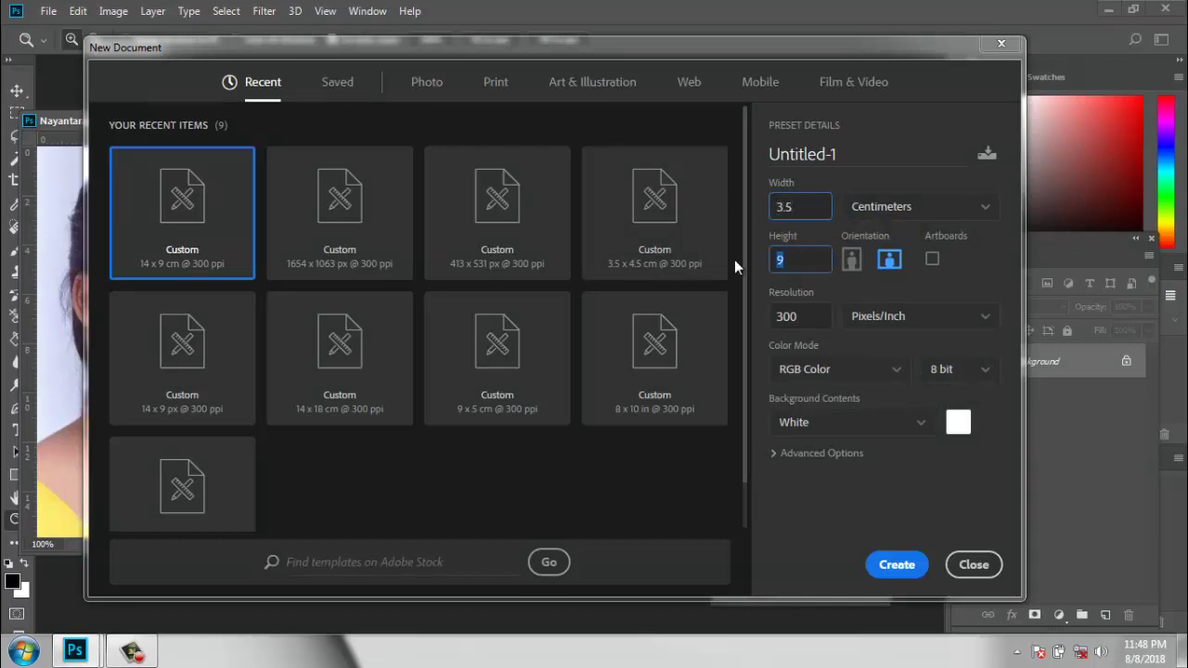
text(4.5)
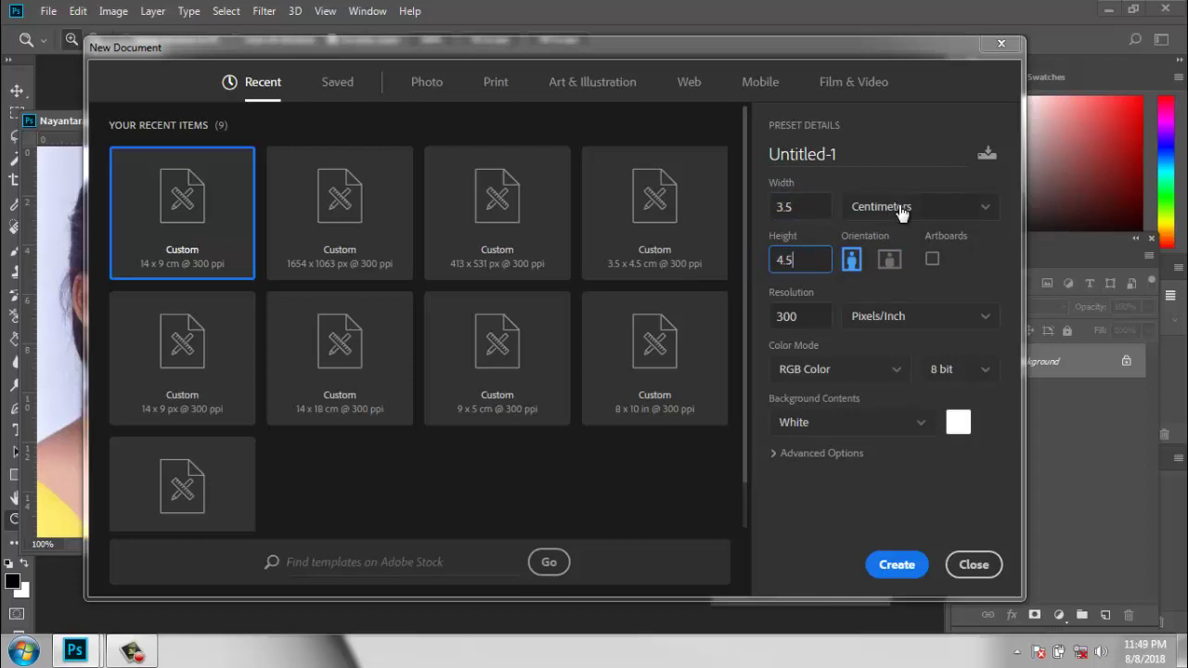
click(896, 568)
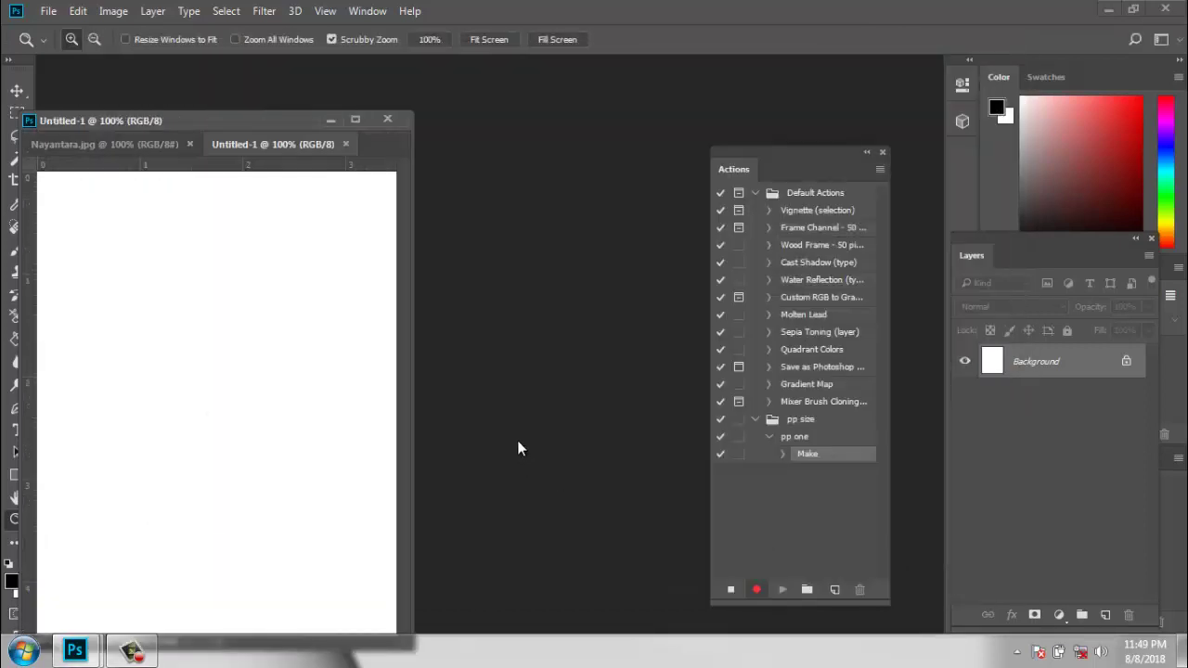
Stop recording and drag the portrait into a floating Untitled-1 as a new layer.
click(730, 589)
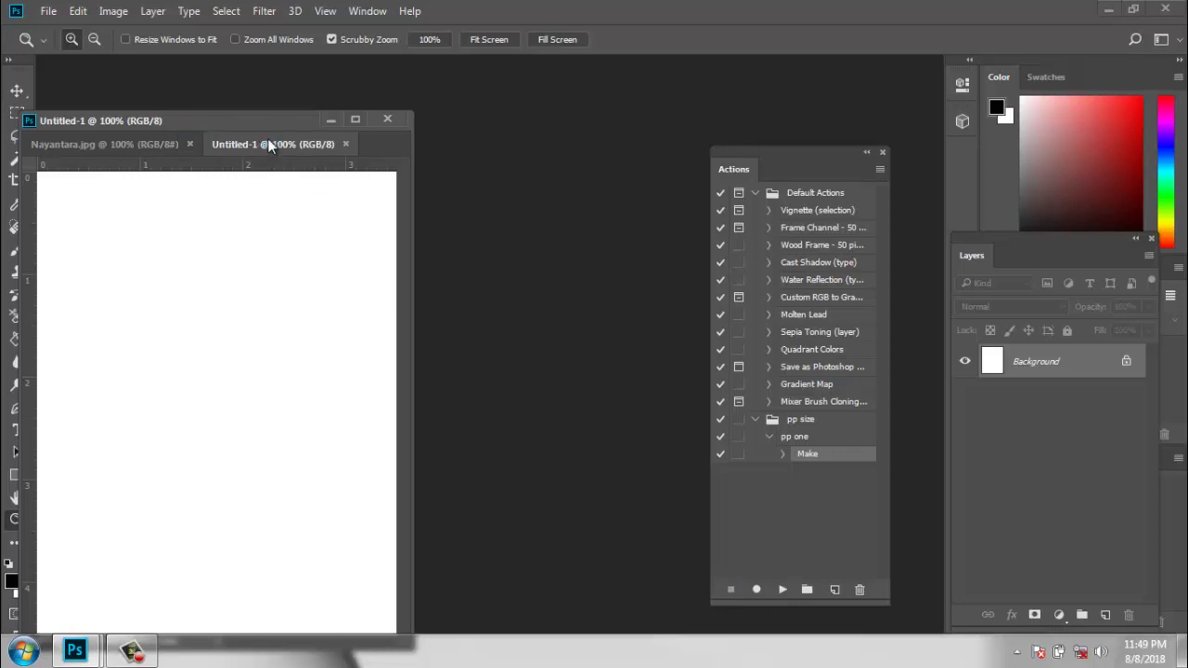
drag(269, 145, 478, 166)
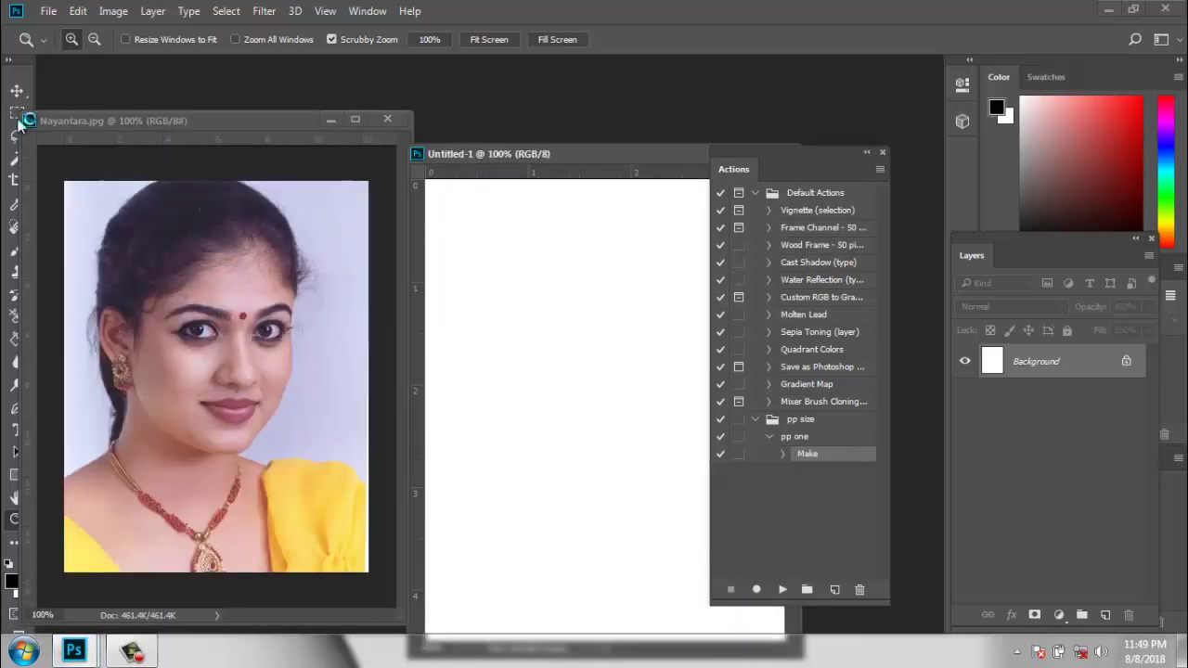
click(18, 93)
drag(323, 316, 509, 374)
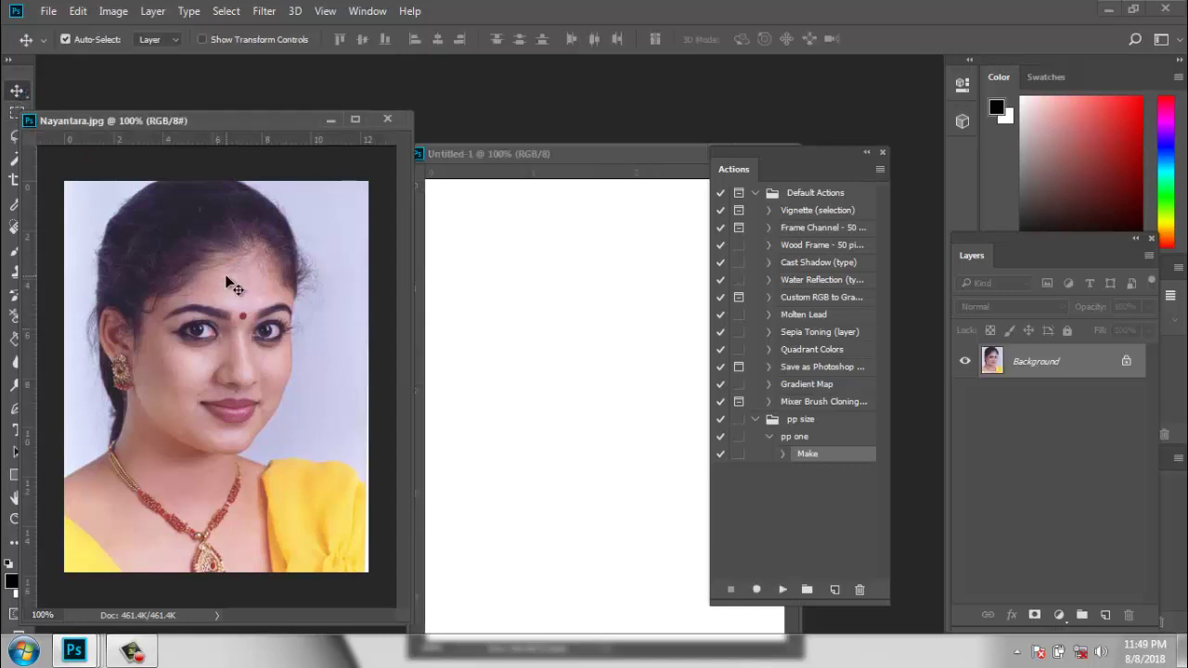
mouse_move(641, 399)
mouse_down()
mouse_move(584, 158)
mouse_move(435, 117)
mouse_up()
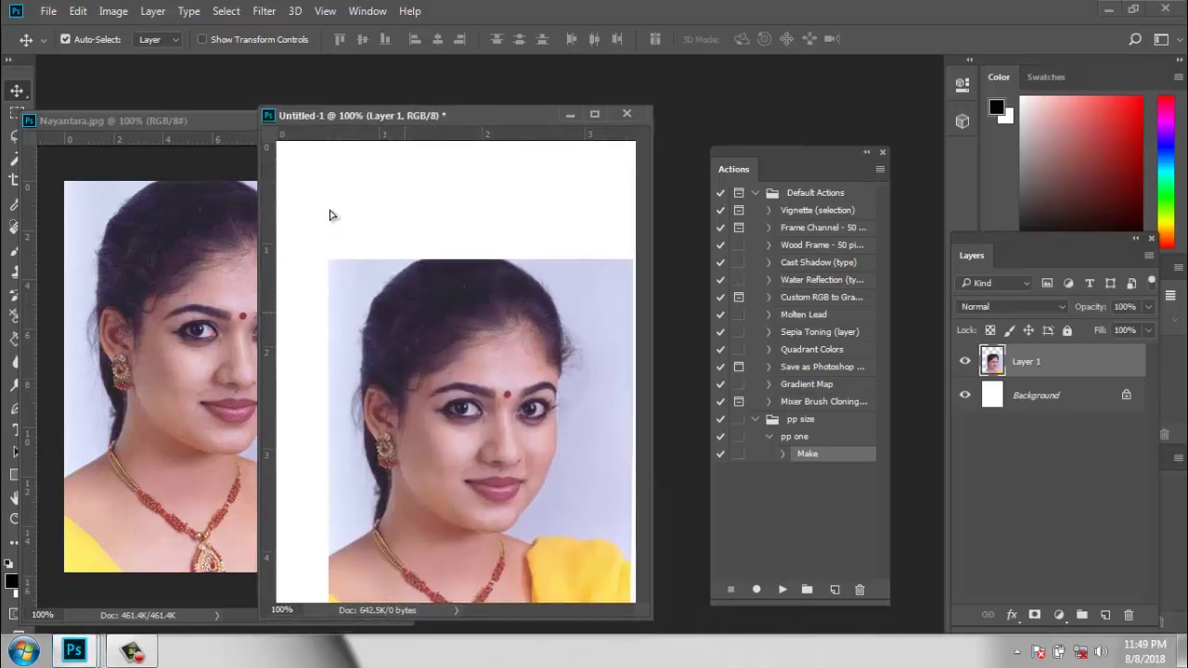
Scale Layer 1 so the portrait fills the whole 3.5 × 4.5 cm canvas.
key(F2)
key(ctrl+t)
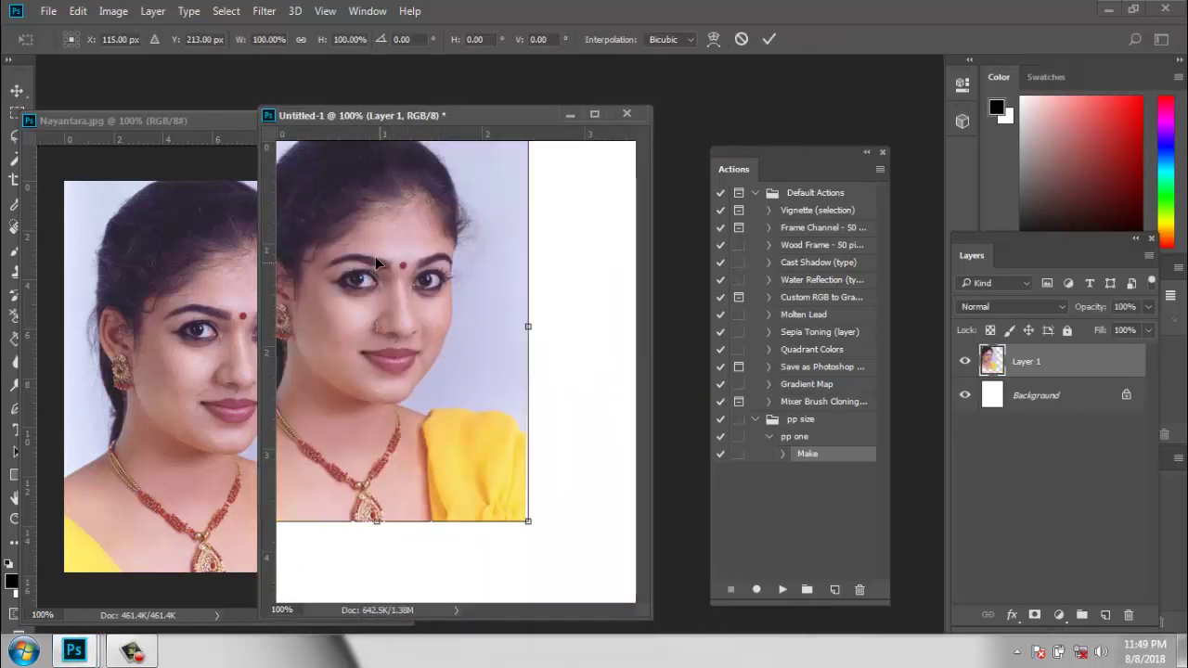
mouse_move(379, 262)
mouse_down()
mouse_move(400, 266)
mouse_move(379, 265)
mouse_up()
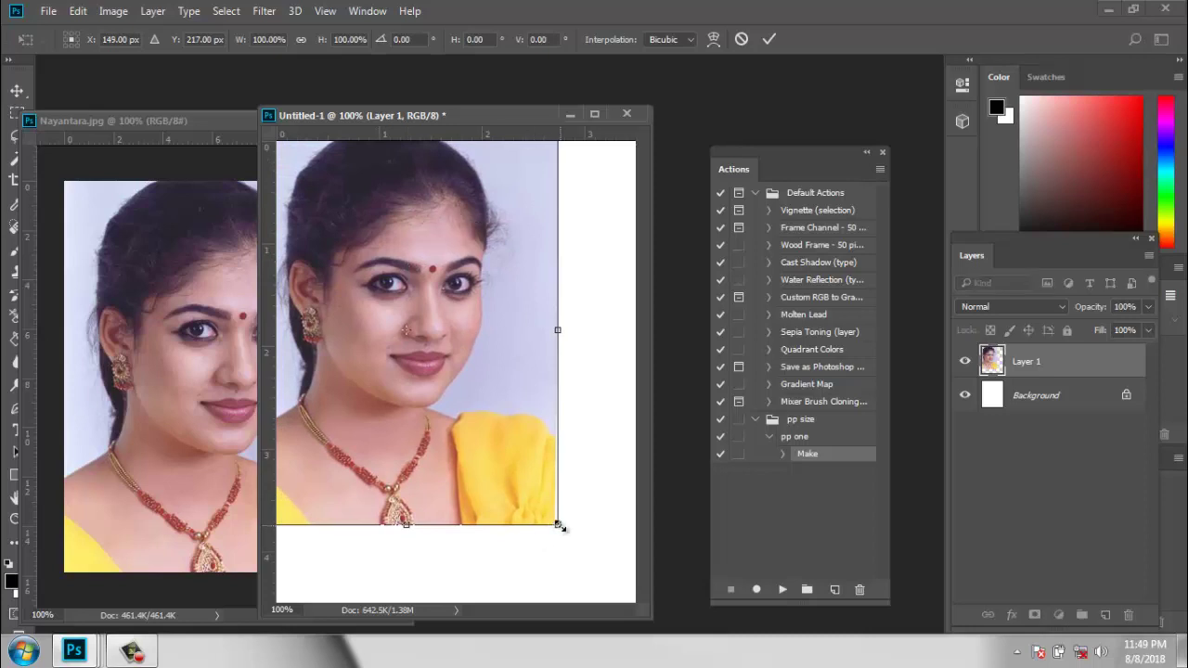
drag(548, 524, 636, 603)
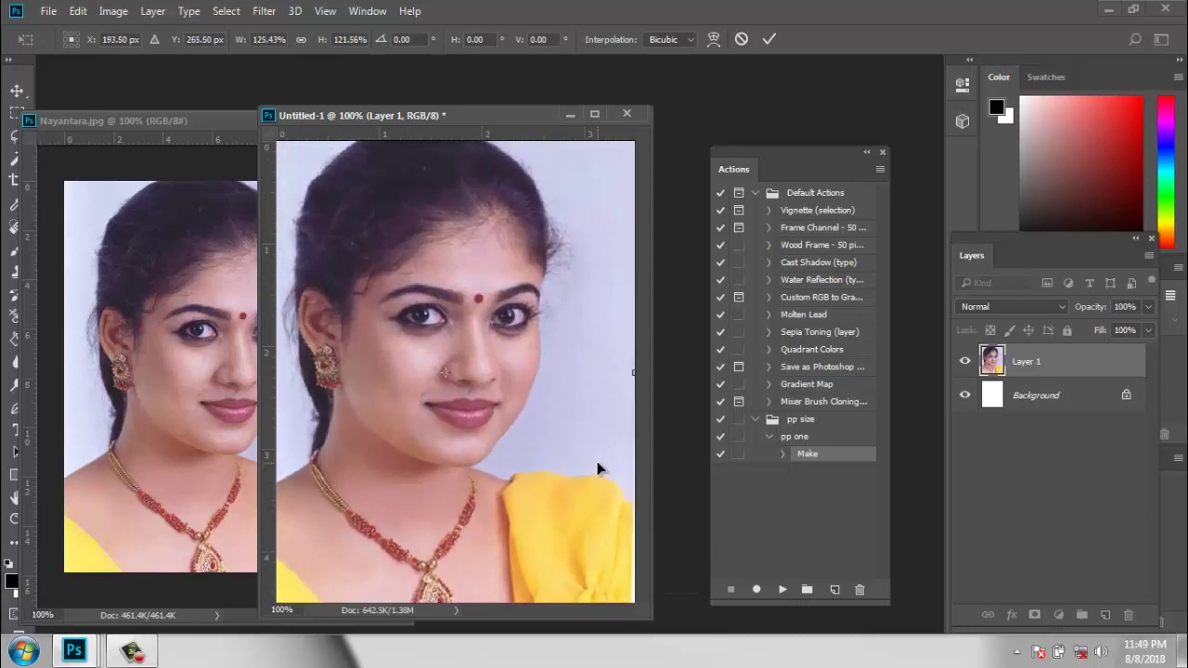
key(Return)
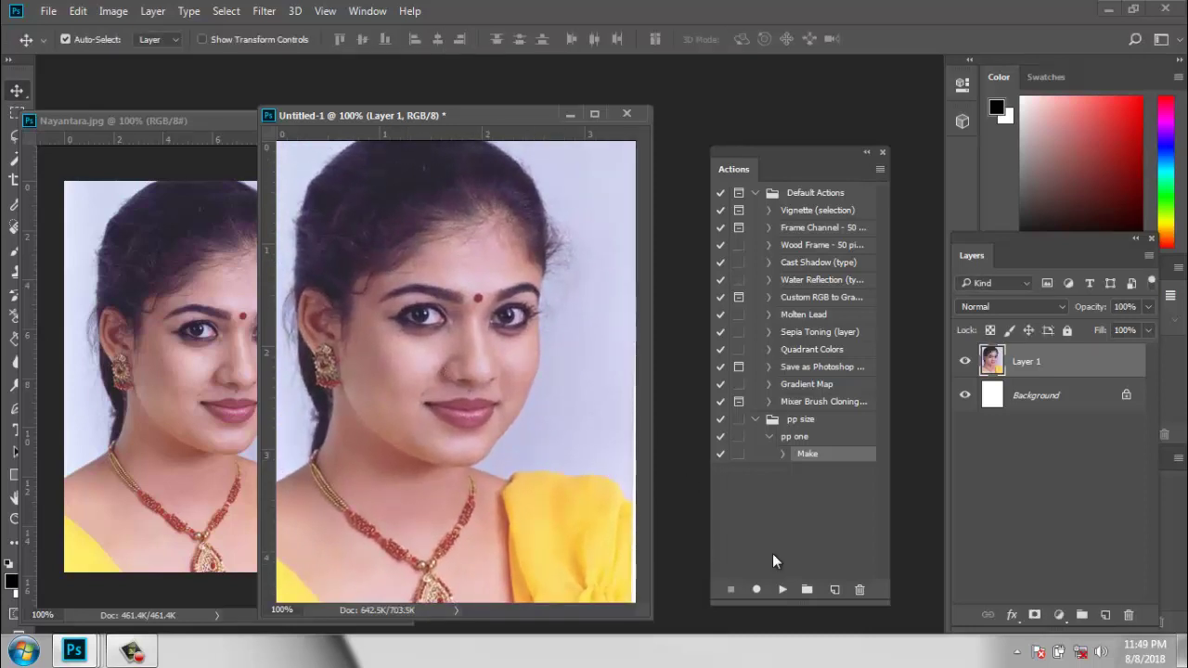
Create a new action named 'border' and start recording it.
click(833, 590)
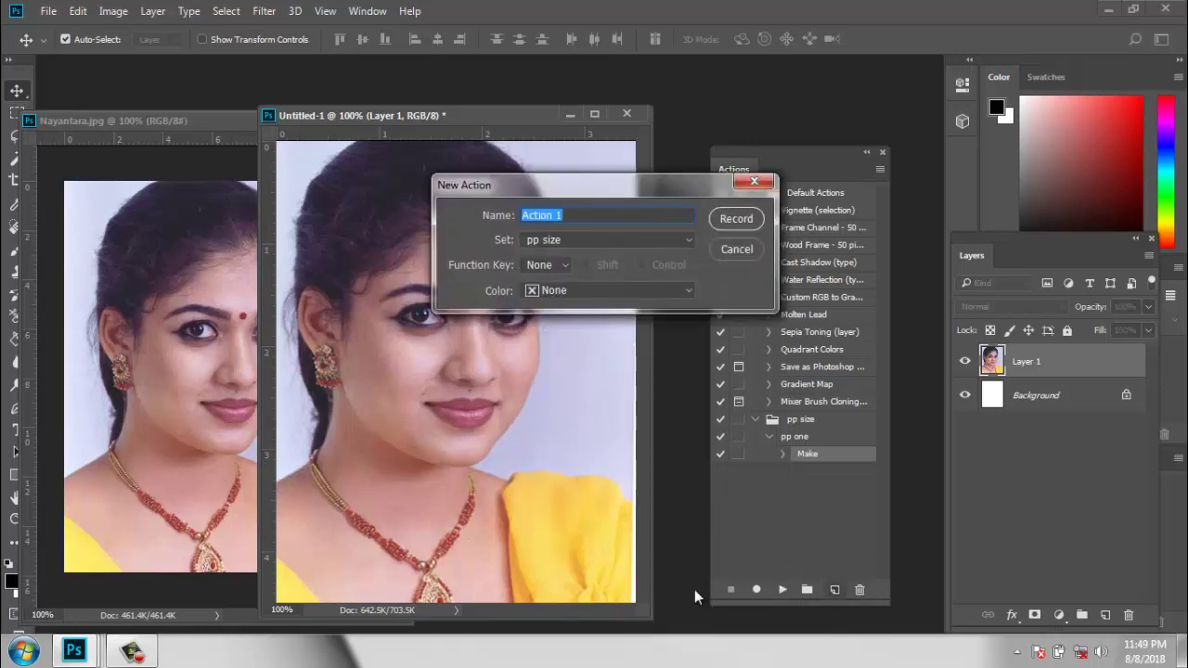
text(border)
click(739, 220)
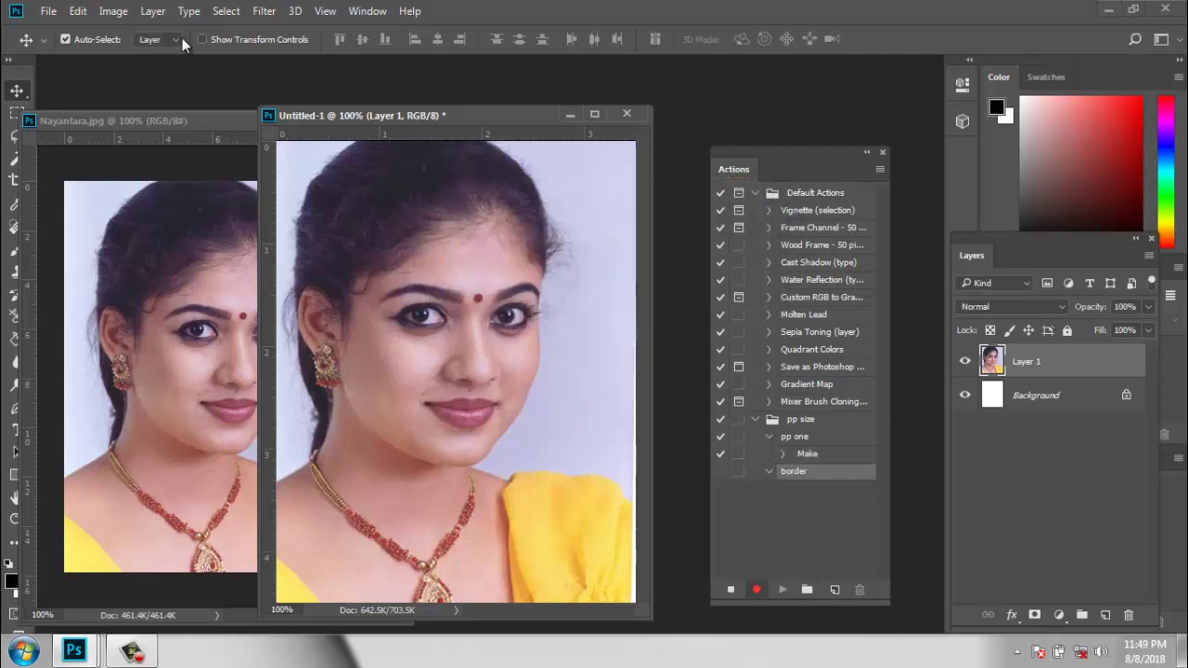
Select the whole canvas and stroke it with a 25 px white (ffffff) border.
key(ctrl+a)
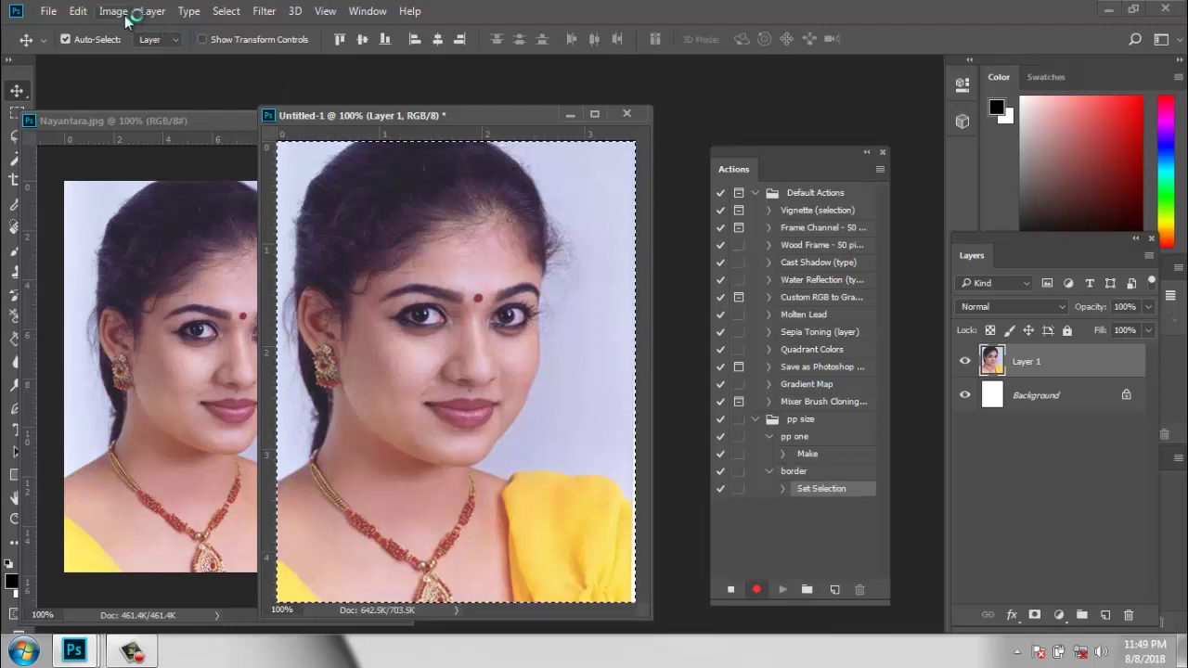
click(77, 11)
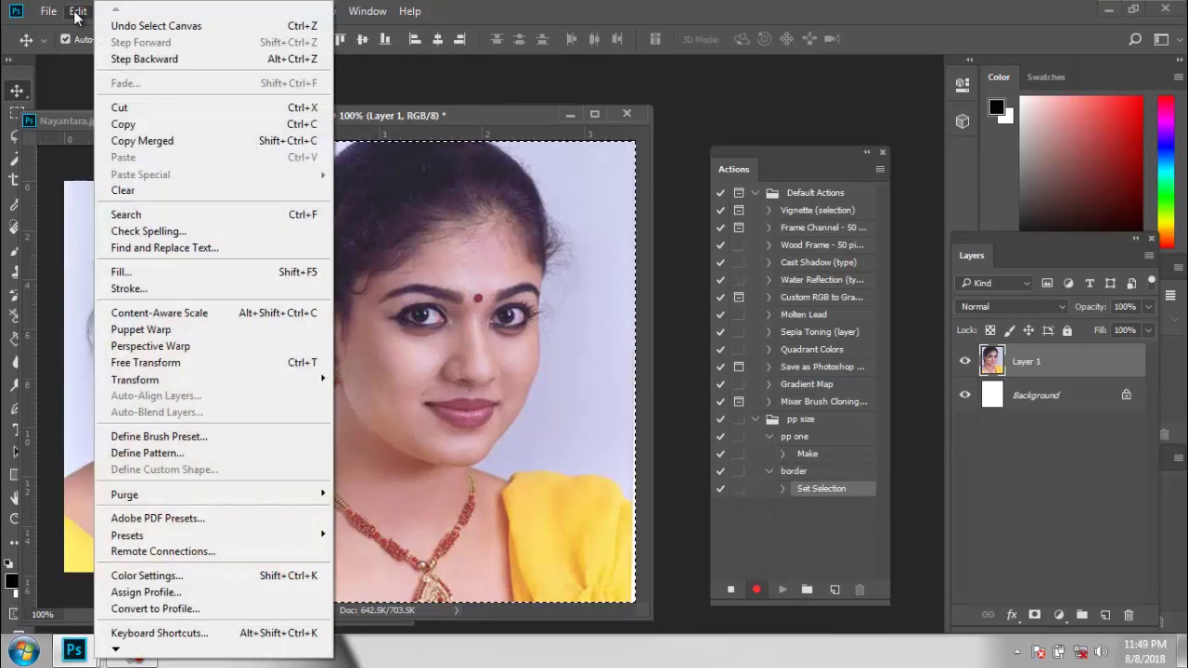
click(130, 289)
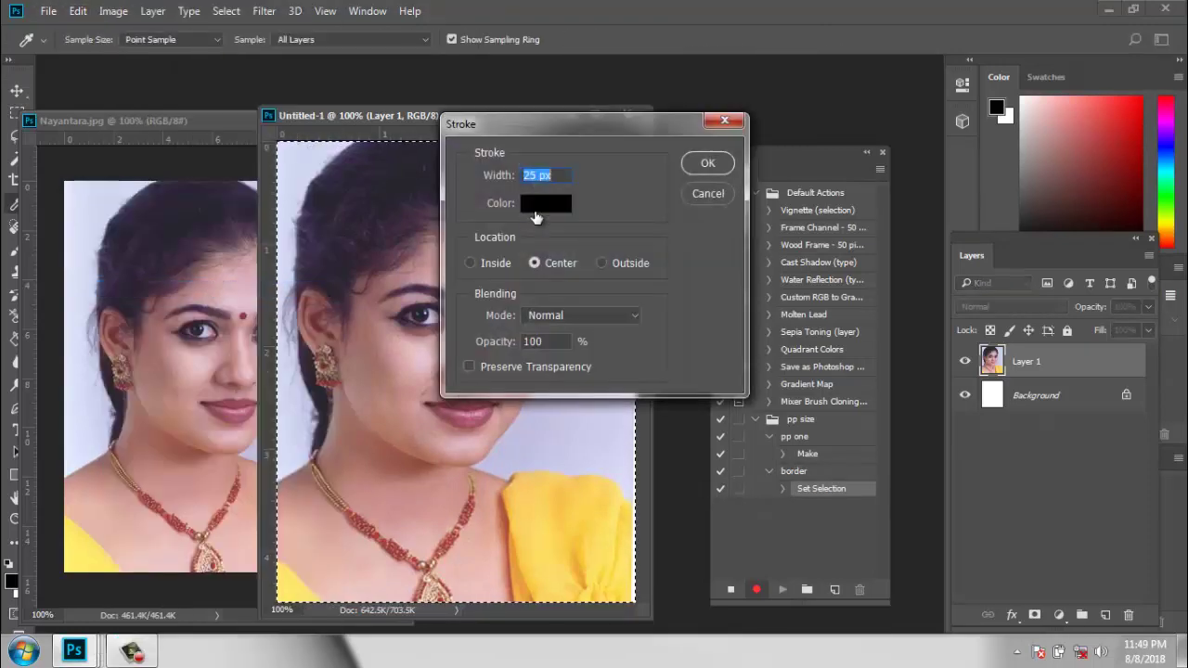
click(546, 203)
text(ffffff)
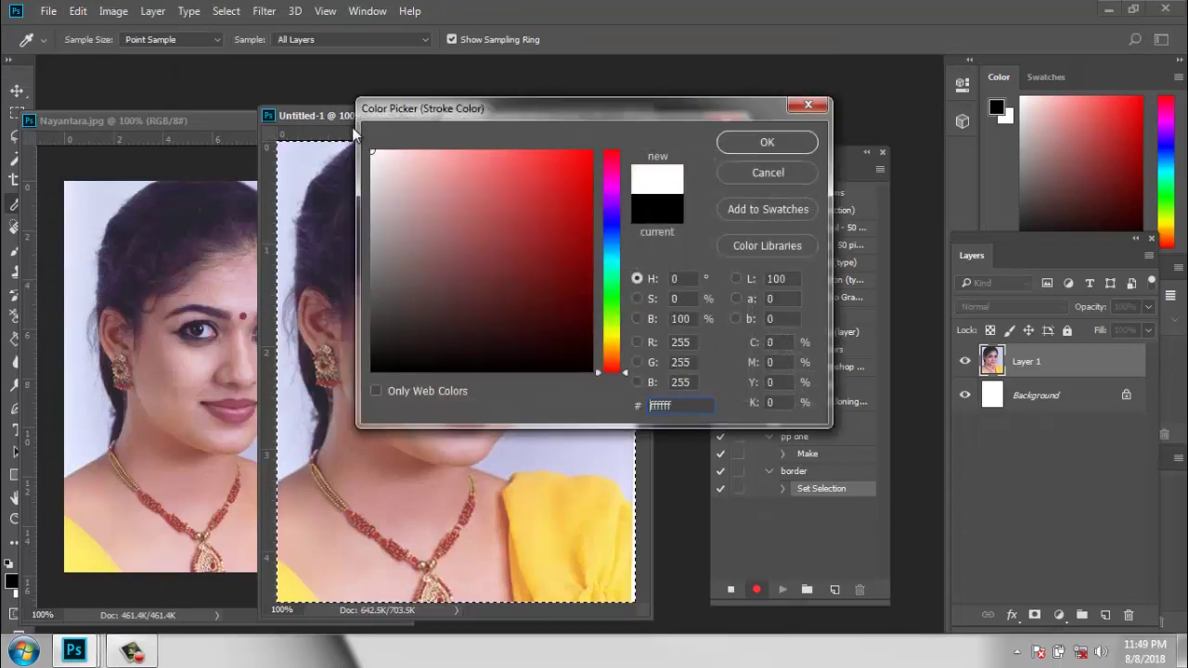
click(783, 141)
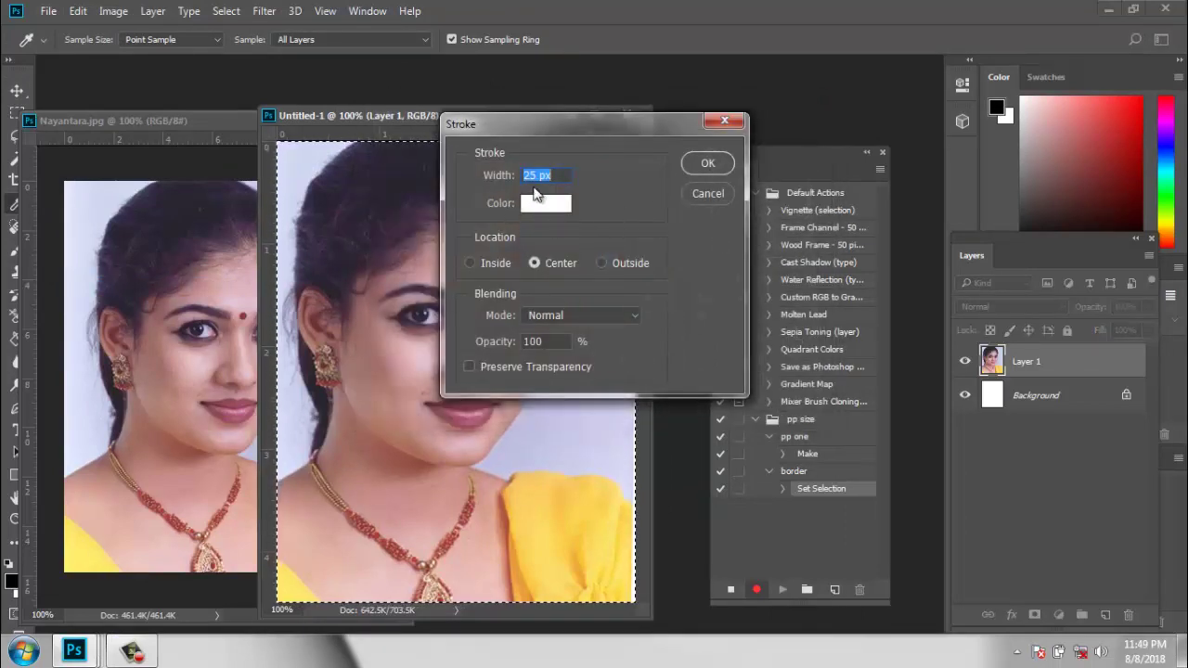
click(711, 164)
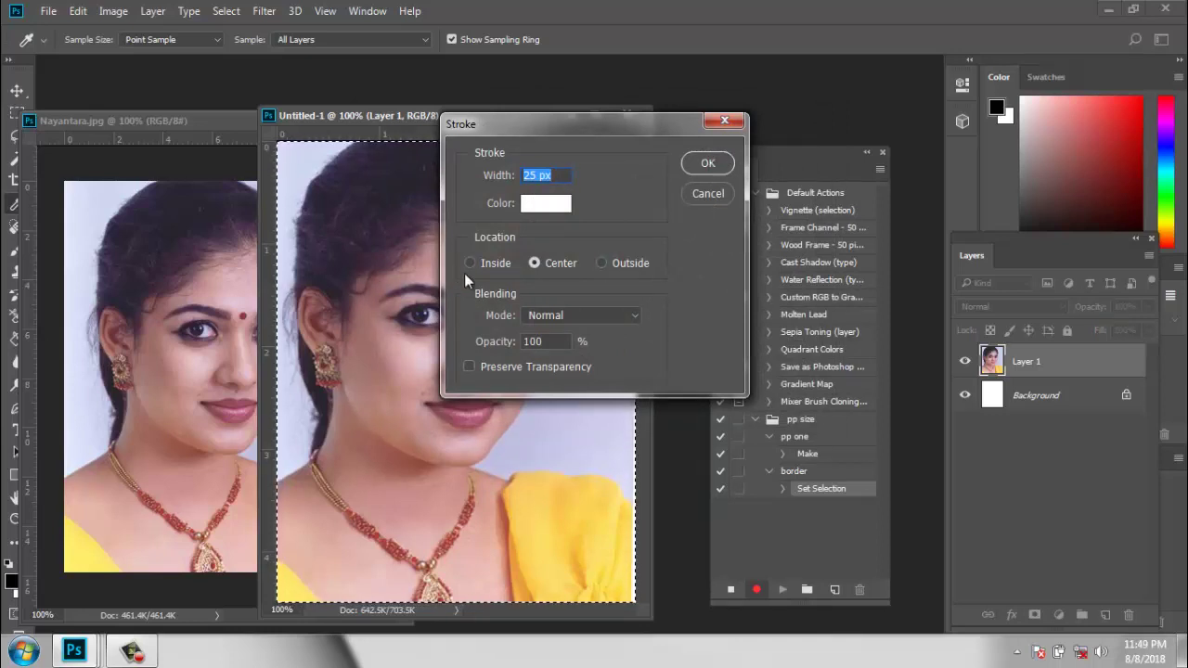
click(708, 164)
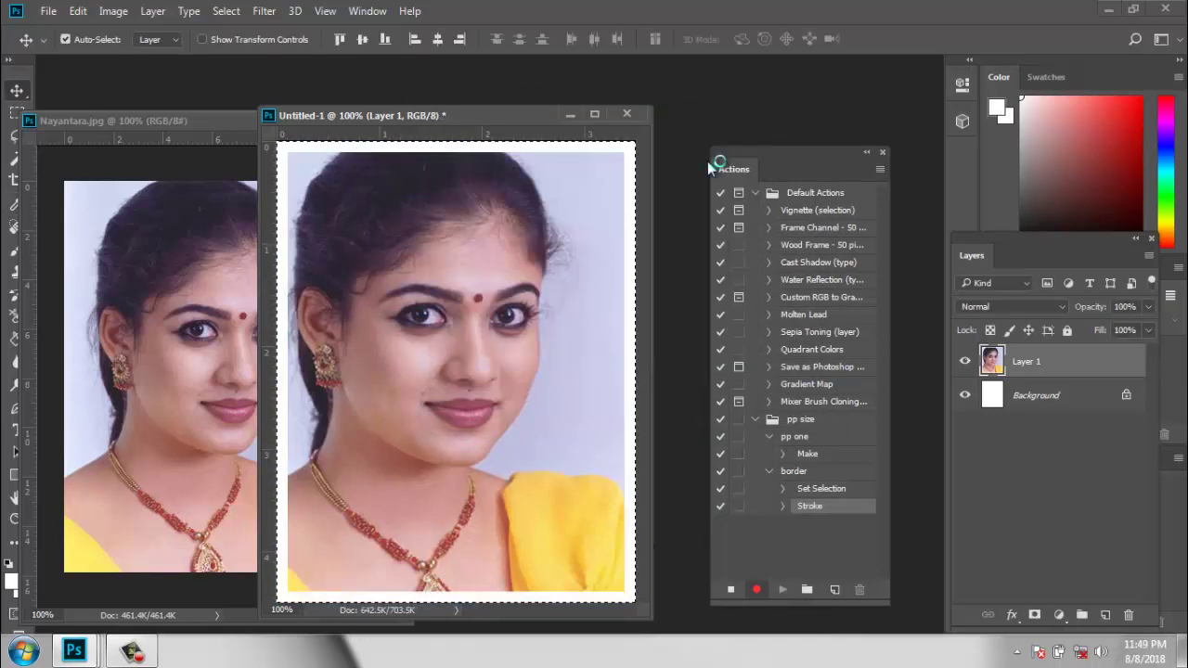
Brighten the portrait with a Curves point at Input 136, Output 146, then stop recording.
click(114, 12)
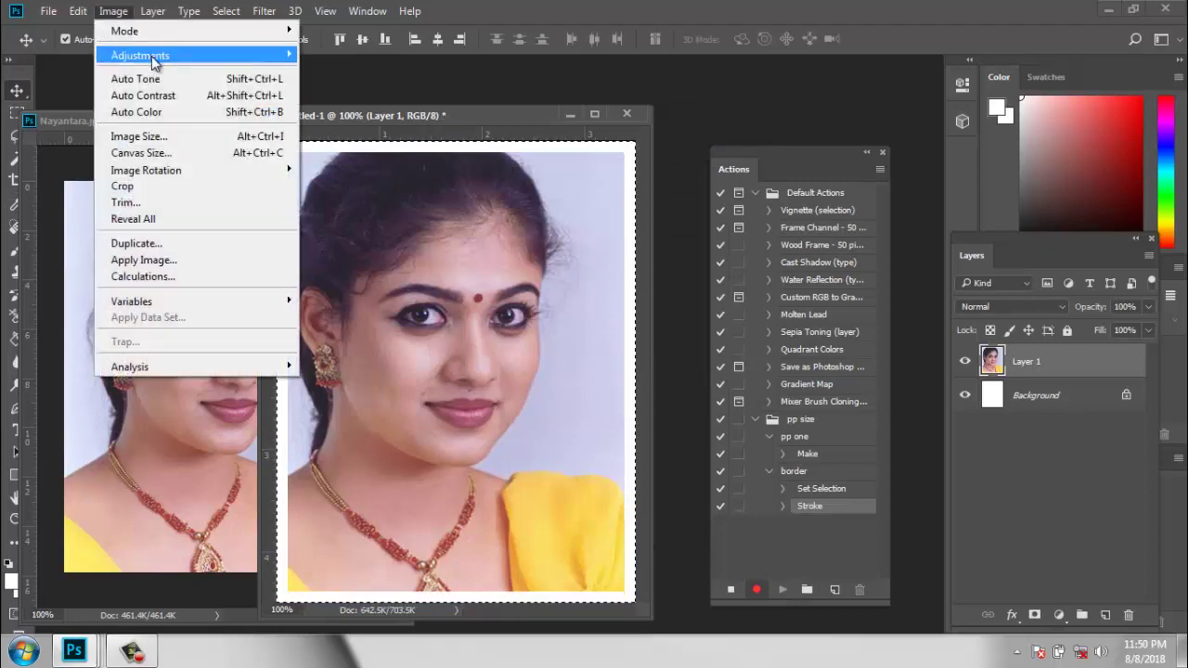
mouse_move(140, 55)
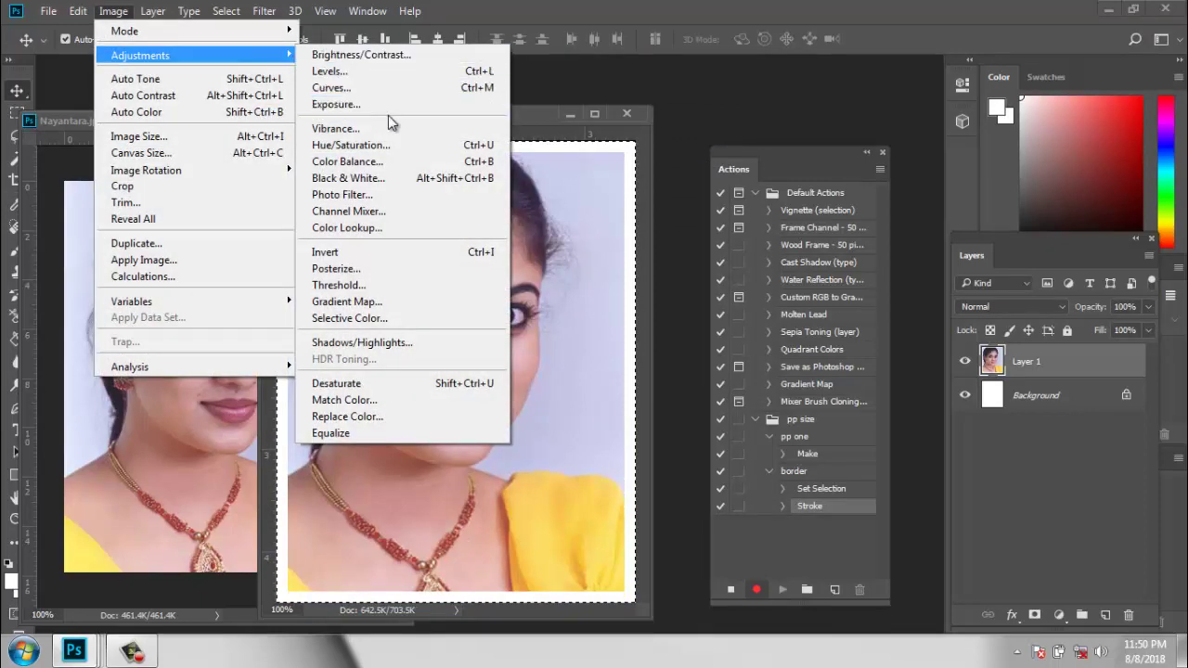
click(391, 91)
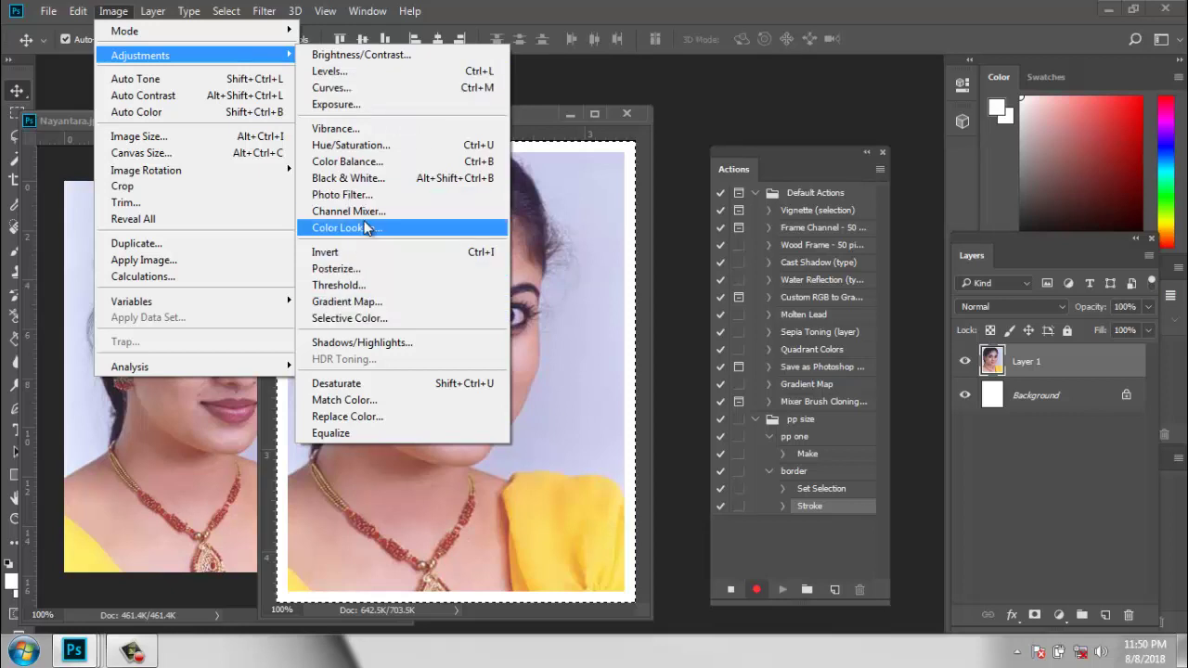
click(389, 89)
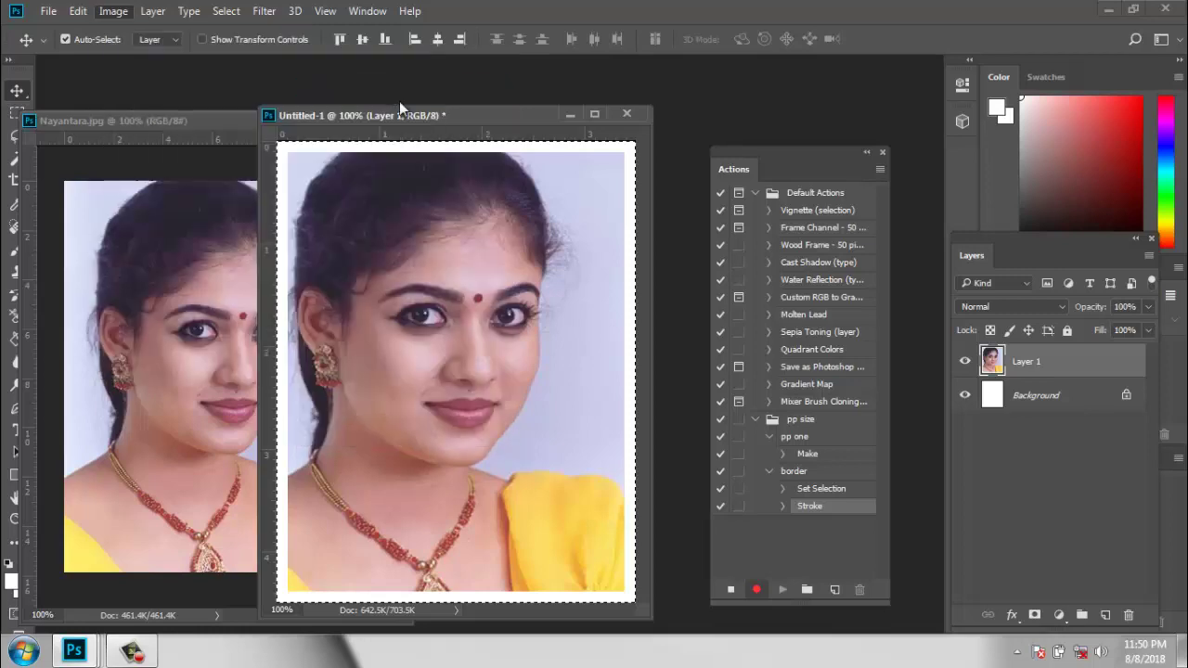
drag(618, 90, 891, 90)
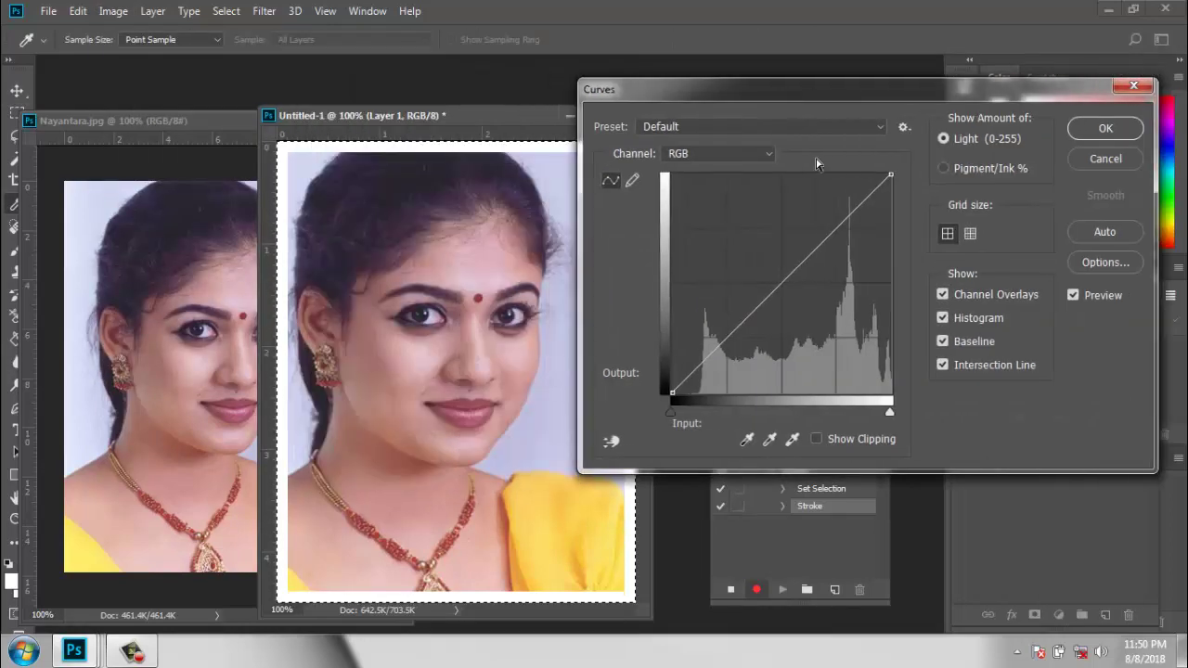
click(789, 268)
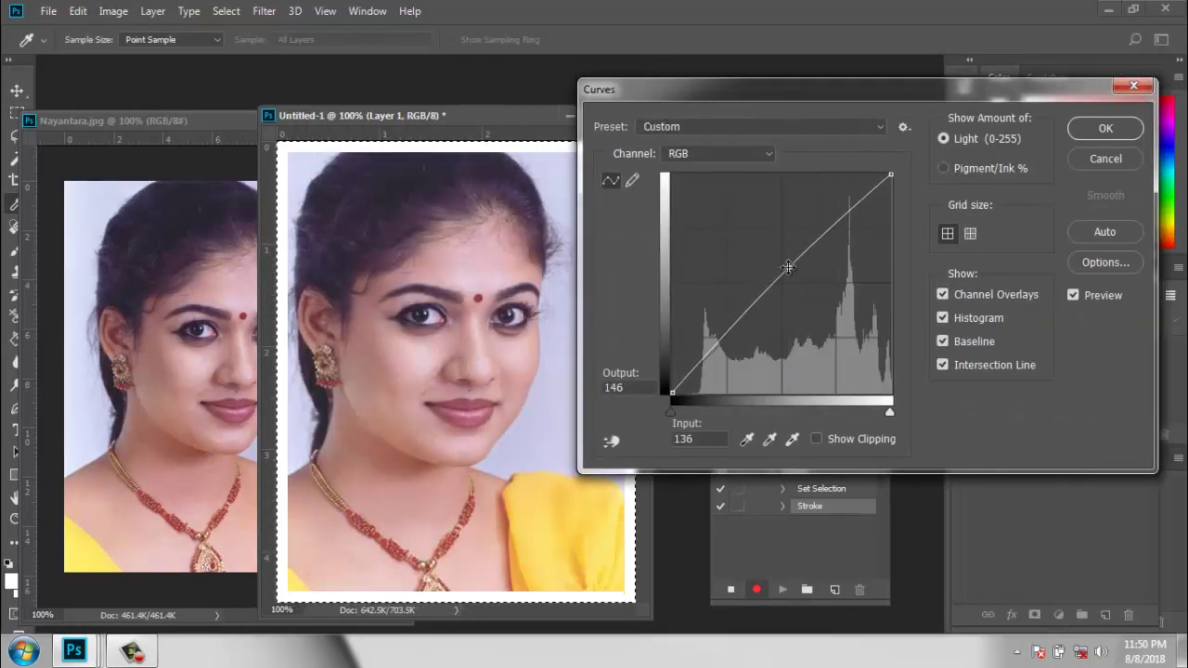
click(1105, 128)
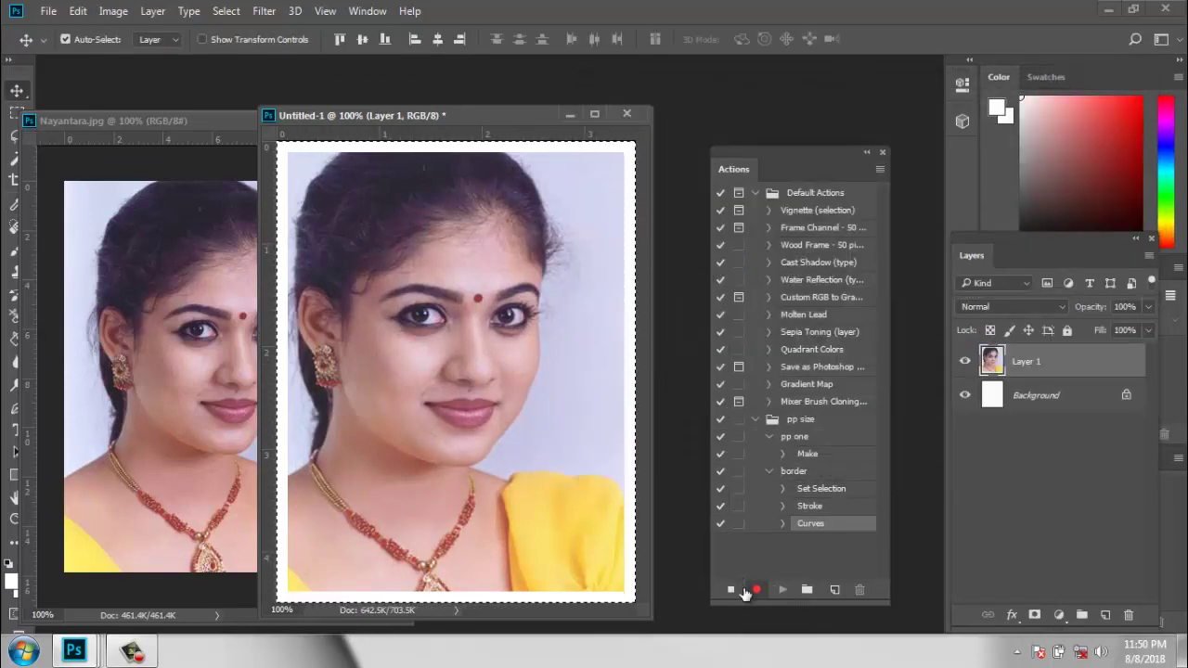
click(731, 591)
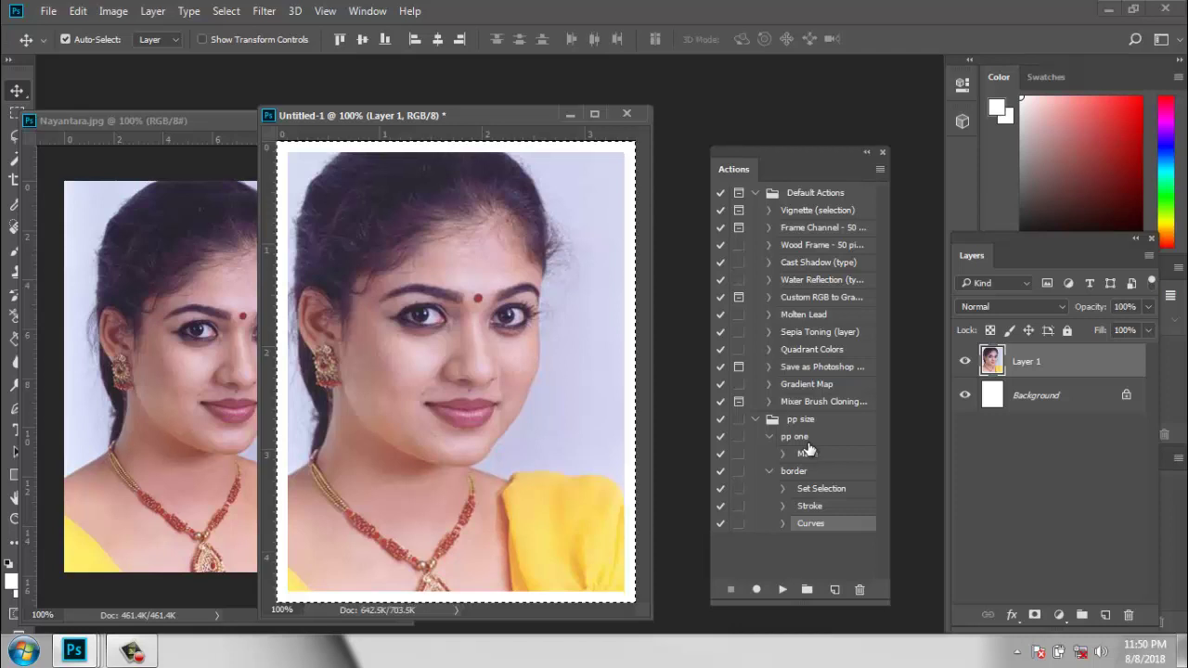
click(782, 590)
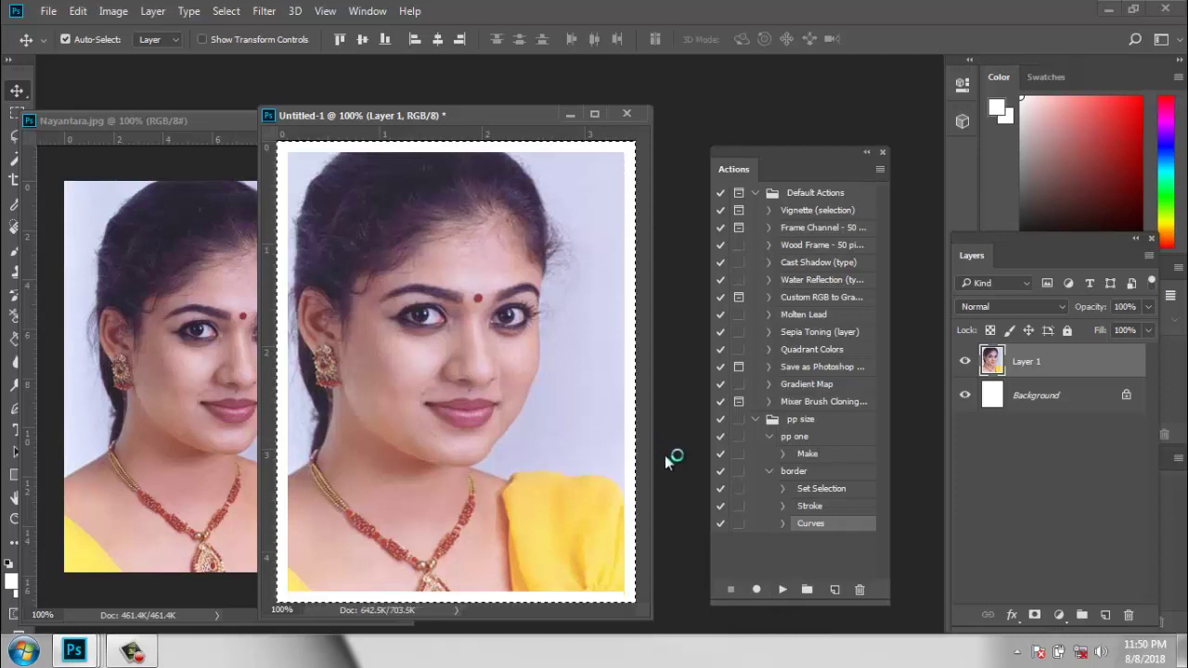
Start recording a new action 'pp 8 photo' in the pp size set and call up New Document.
click(839, 589)
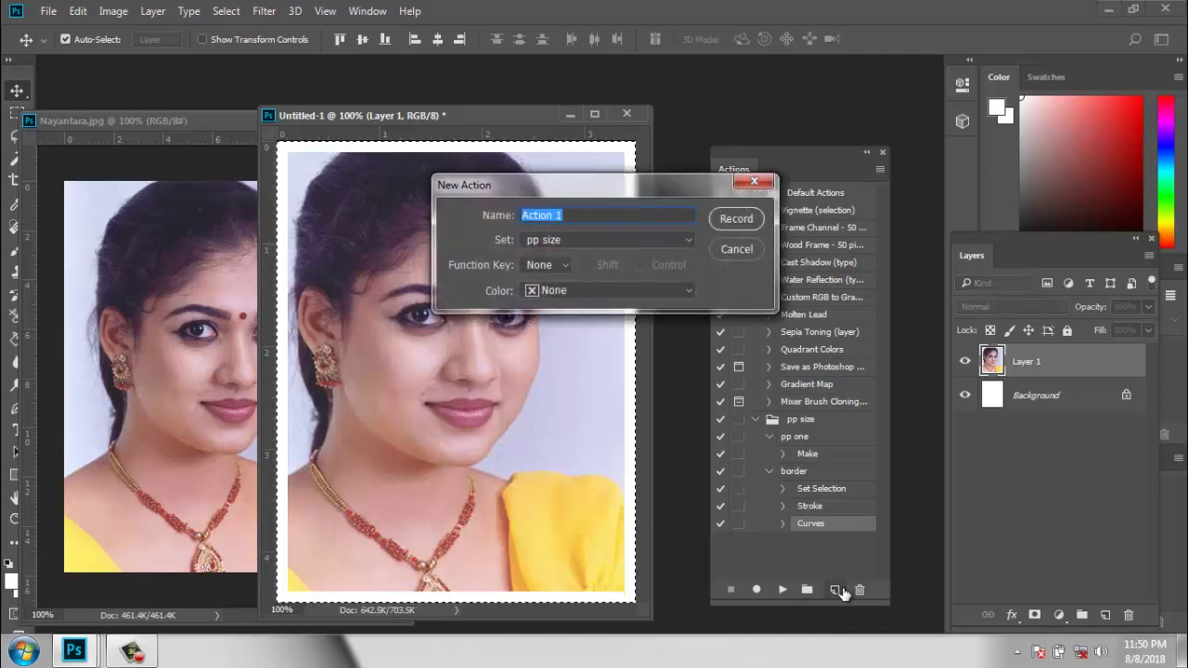
text(pp )
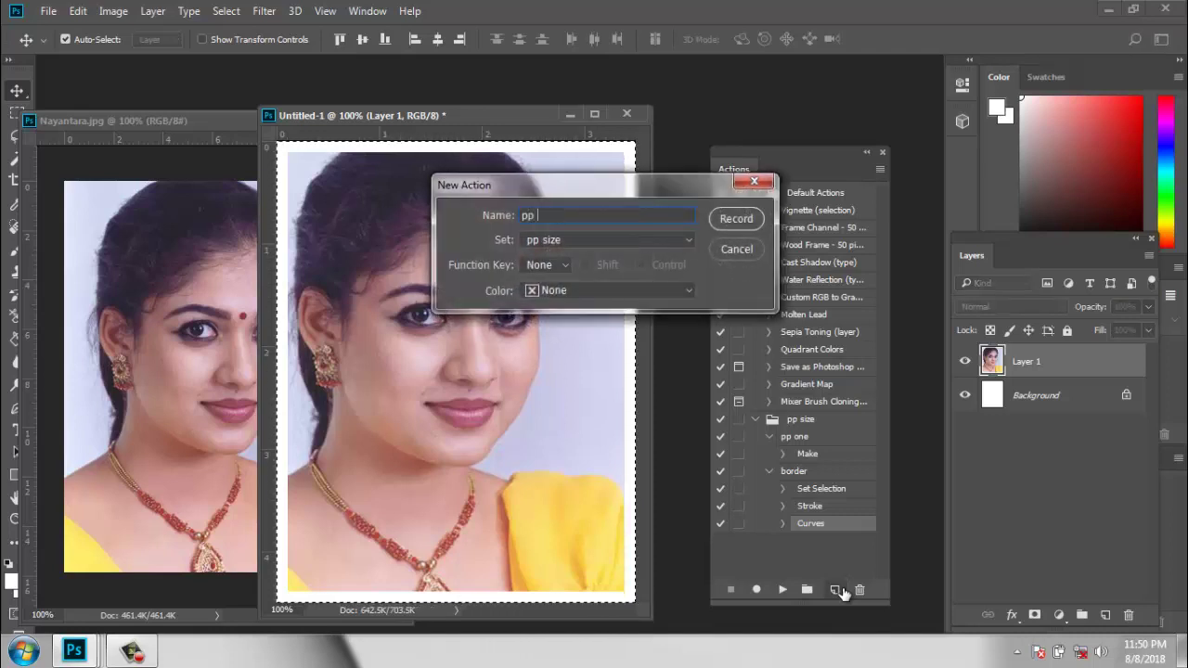
text(8 ph)
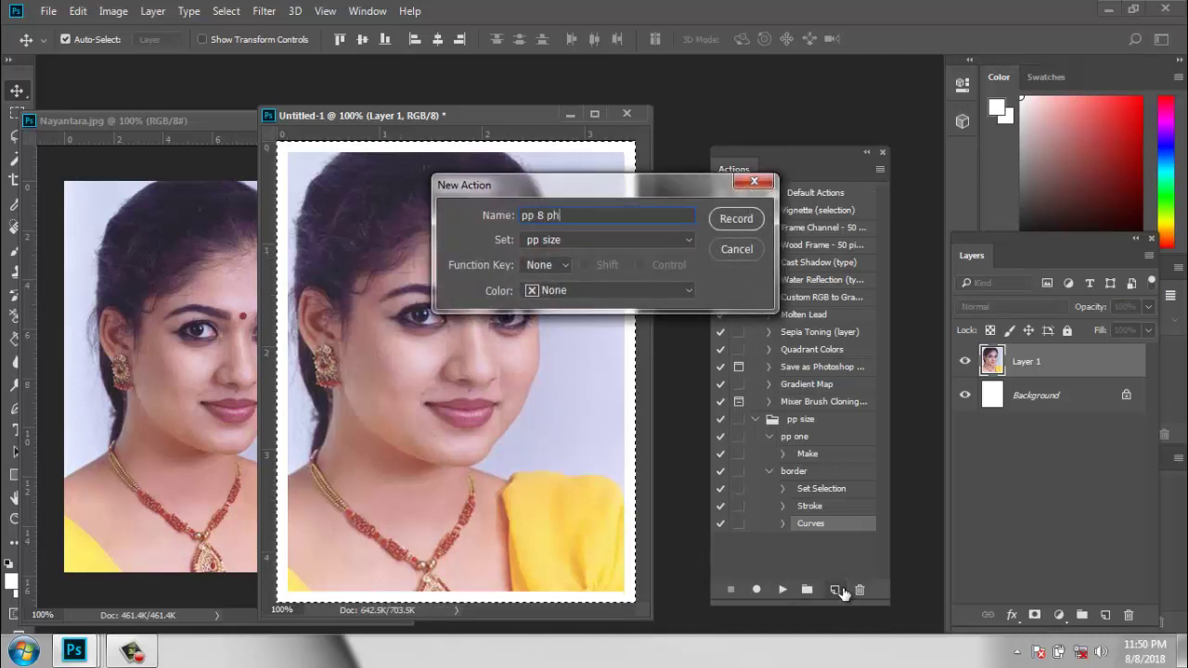
text(oto)
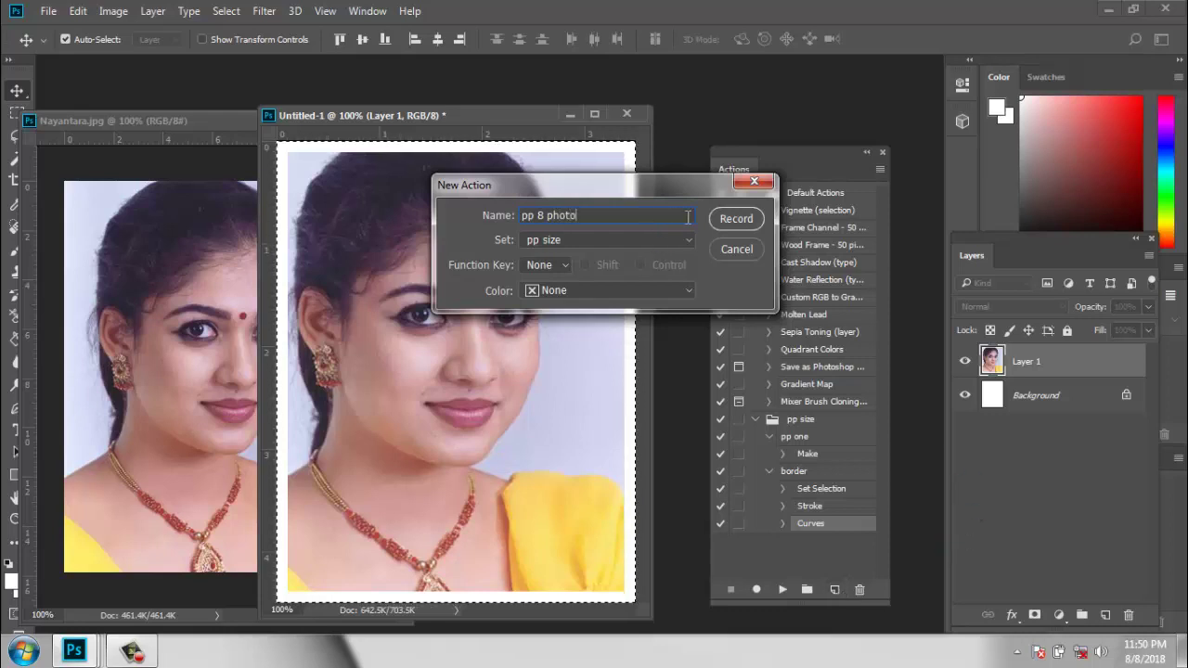
click(735, 219)
click(50, 11)
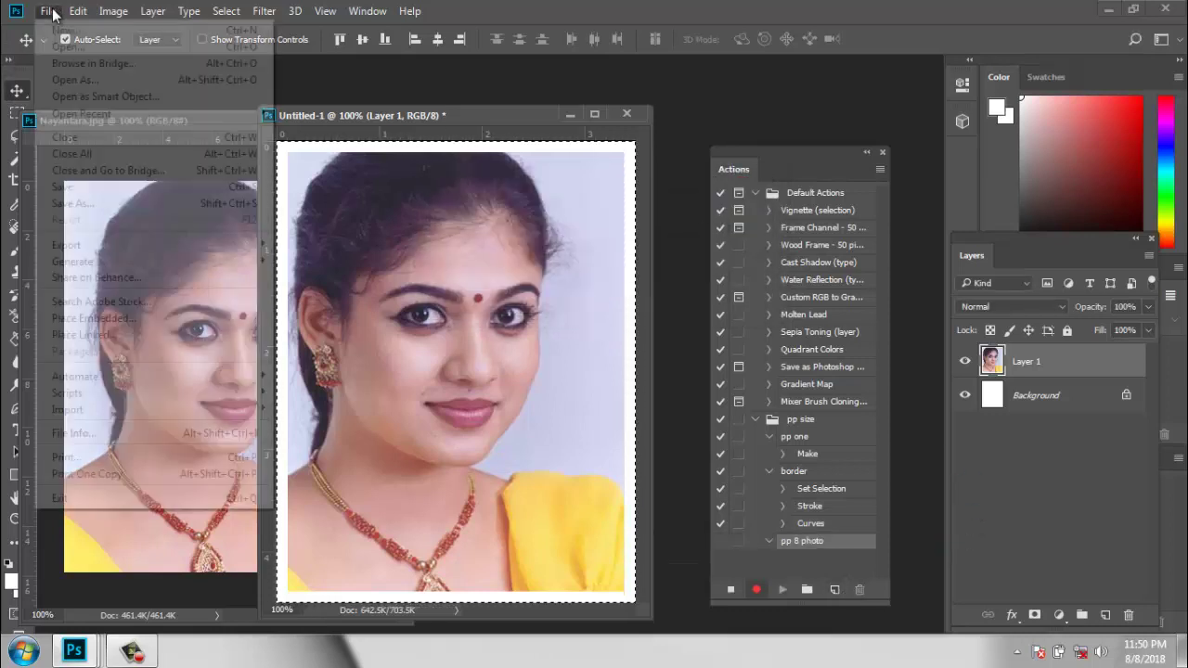
key(Escape)
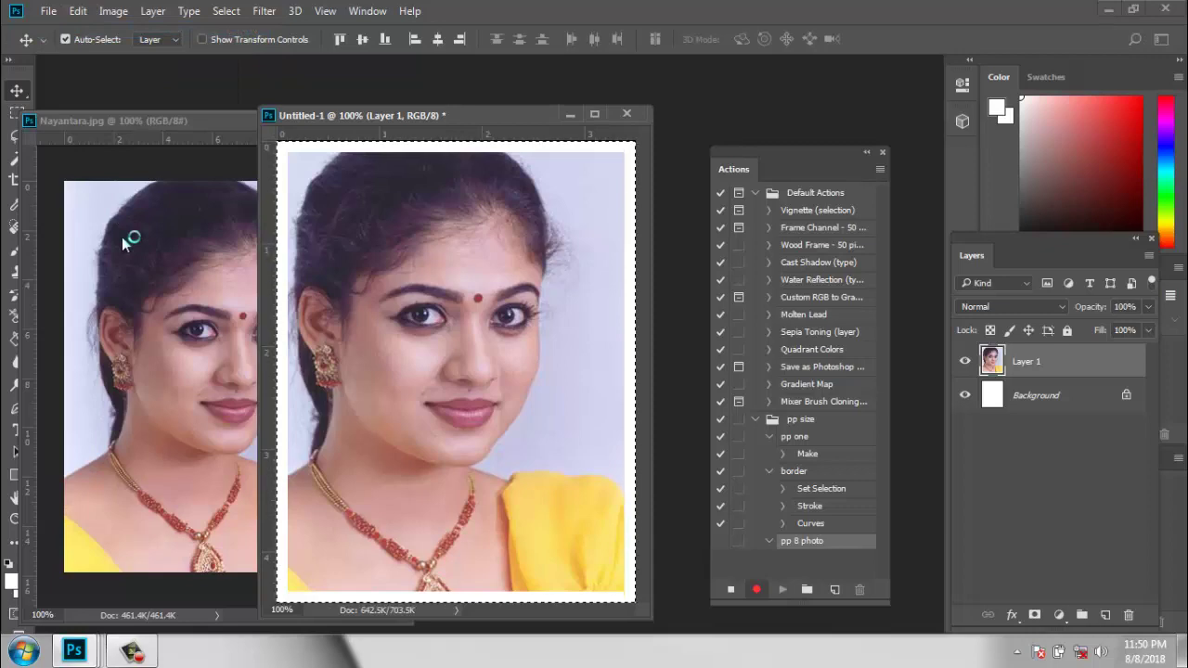
key(ctrl+n)
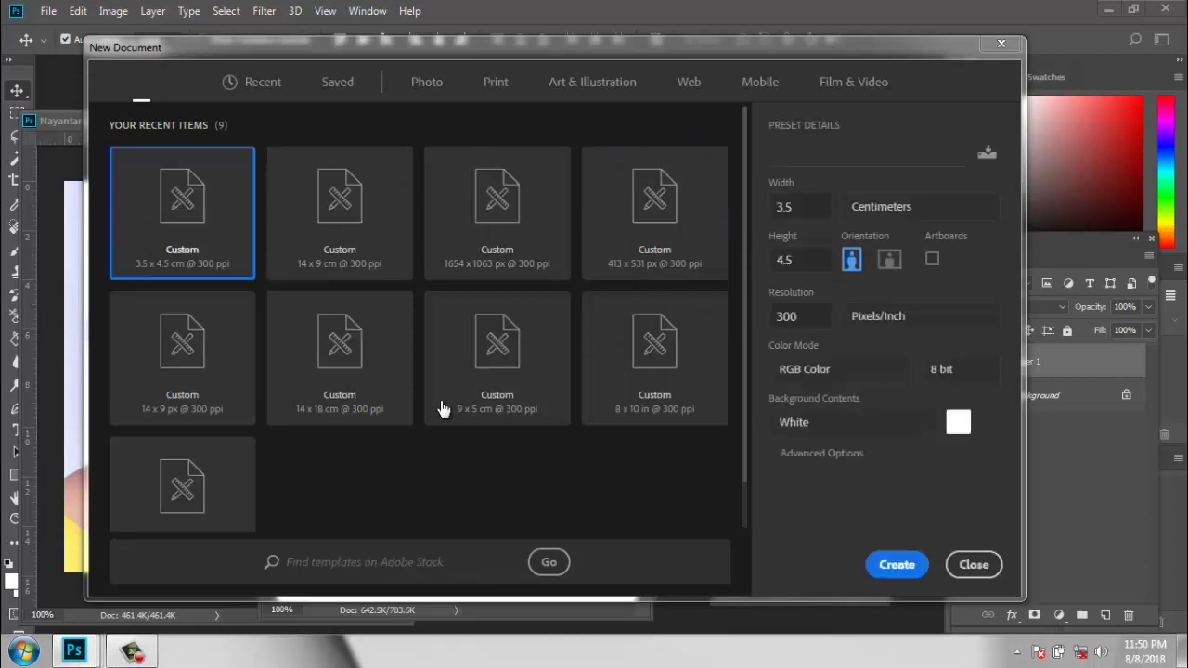
Create a blank 14 × 9 cm, 300 ppi document from the recent preset.
click(343, 260)
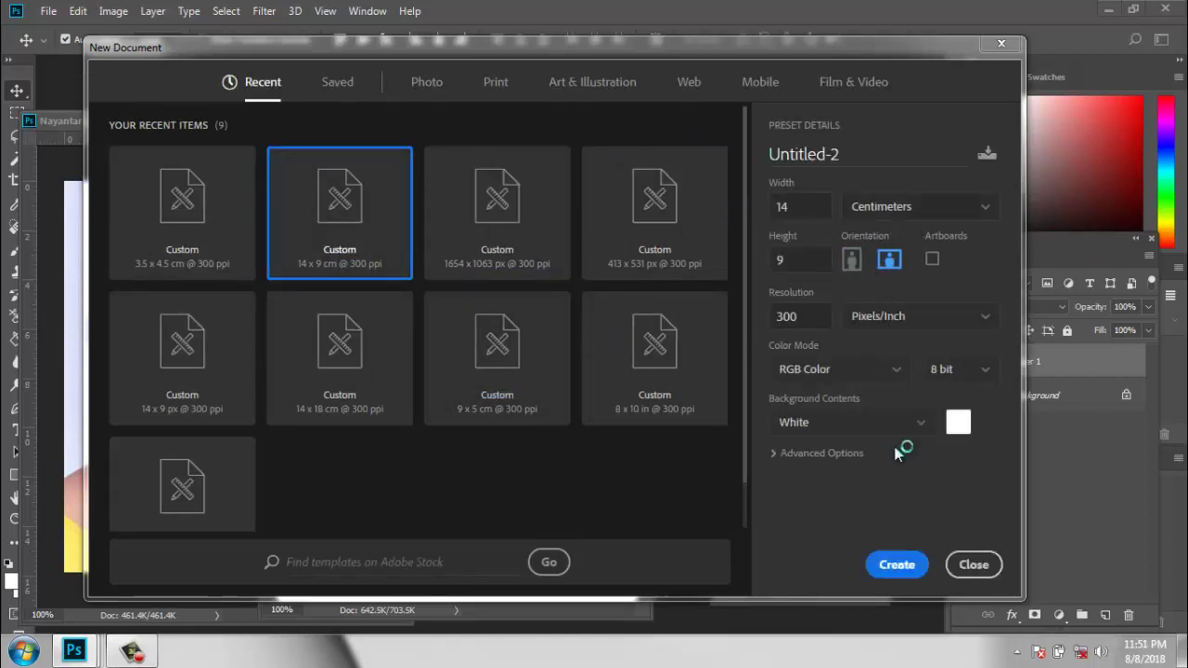
click(889, 567)
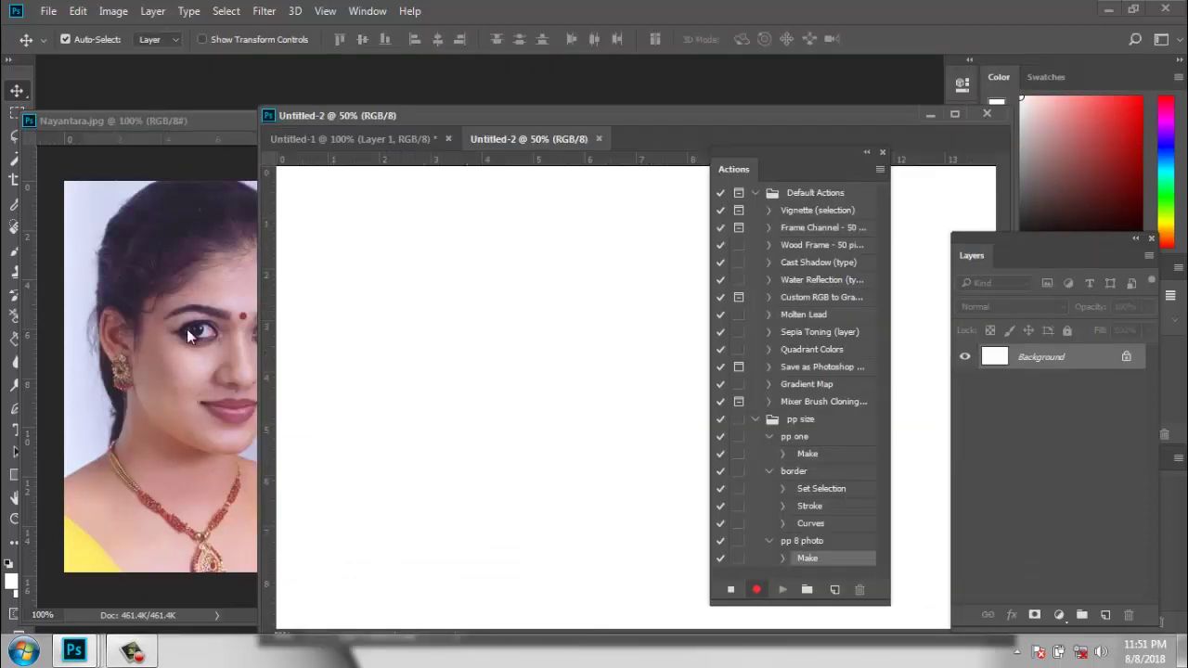
Copy the bordered portrait into the top-left corner of the 14 × 9 cm sheet.
mouse_move(399, 138)
mouse_down()
mouse_move(197, 208)
mouse_move(197, 189)
mouse_up()
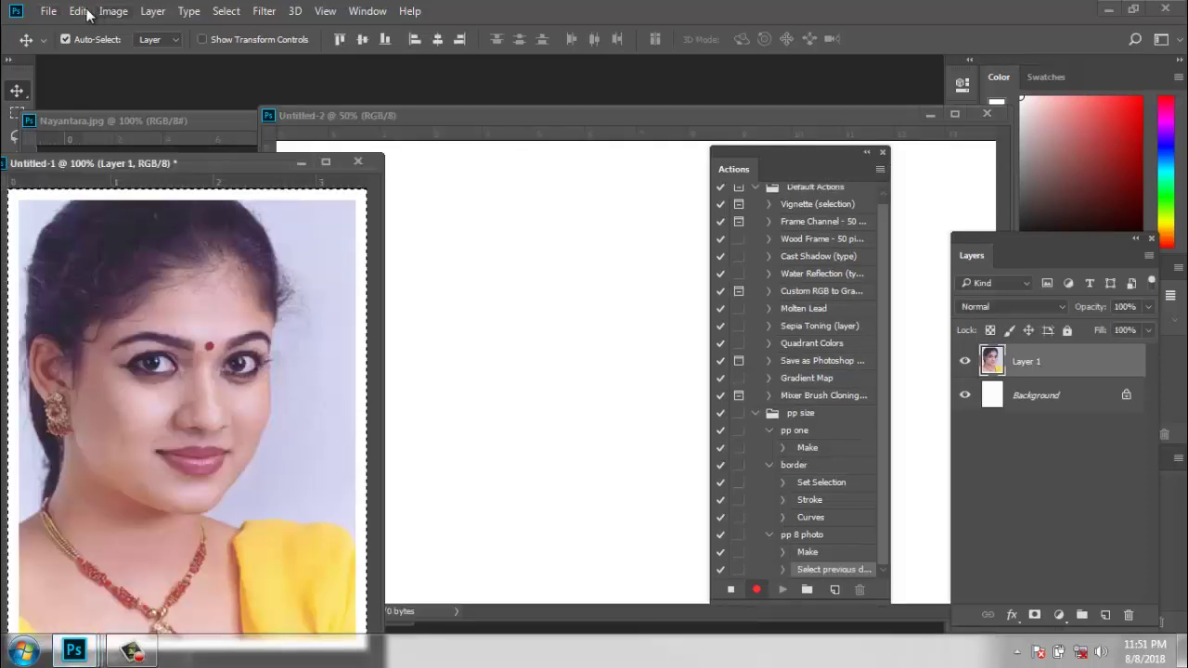
click(78, 11)
click(123, 124)
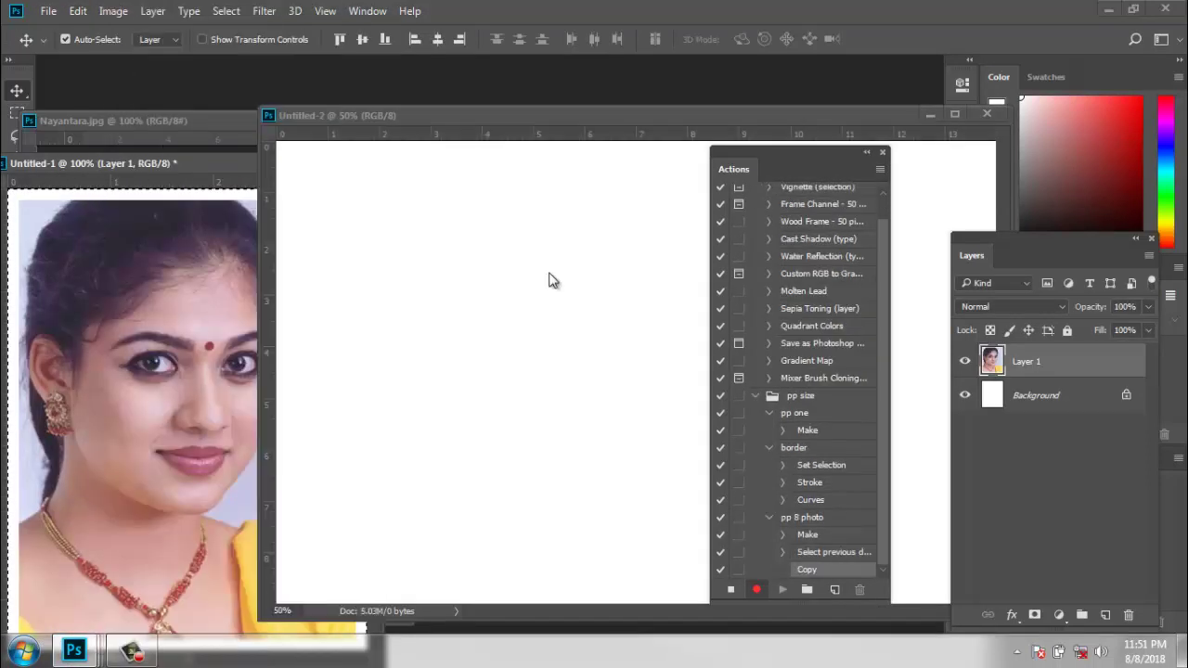
key(ctrl+Tab)
key(ctrl+v)
drag(548, 280, 364, 225)
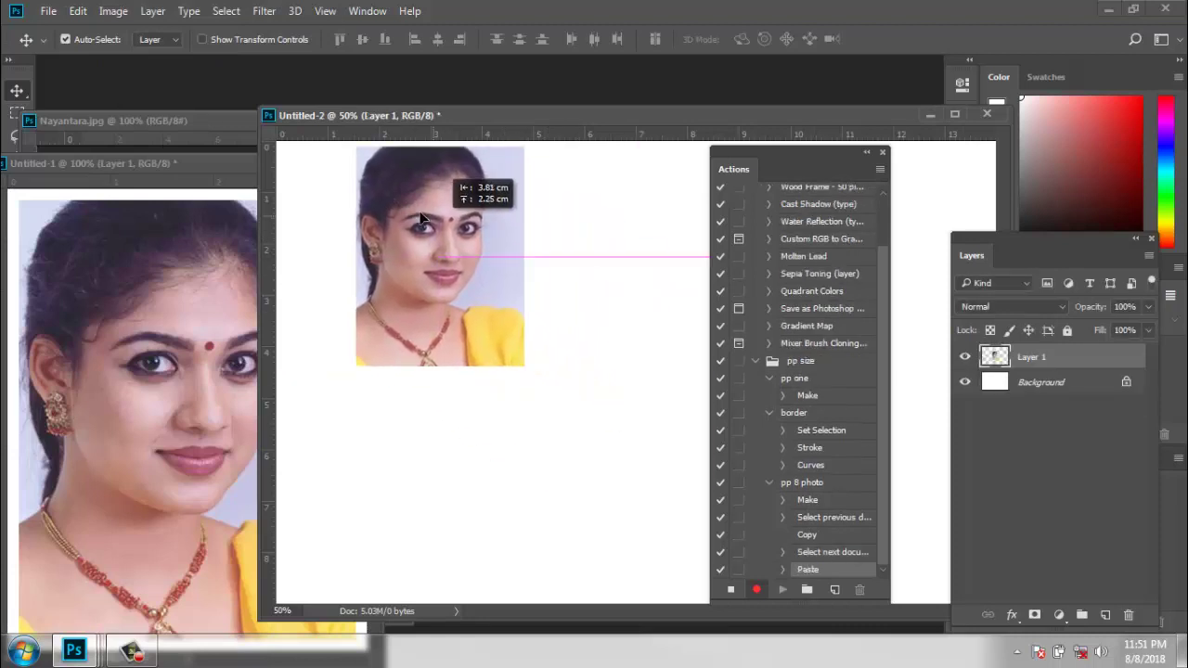
mouse_move(363, 224)
mouse_down()
mouse_move(654, 241)
mouse_move(552, 241)
mouse_up()
Duplicate the portrait into a row of four, then copy the row down for eight.
drag(658, 115, 460, 112)
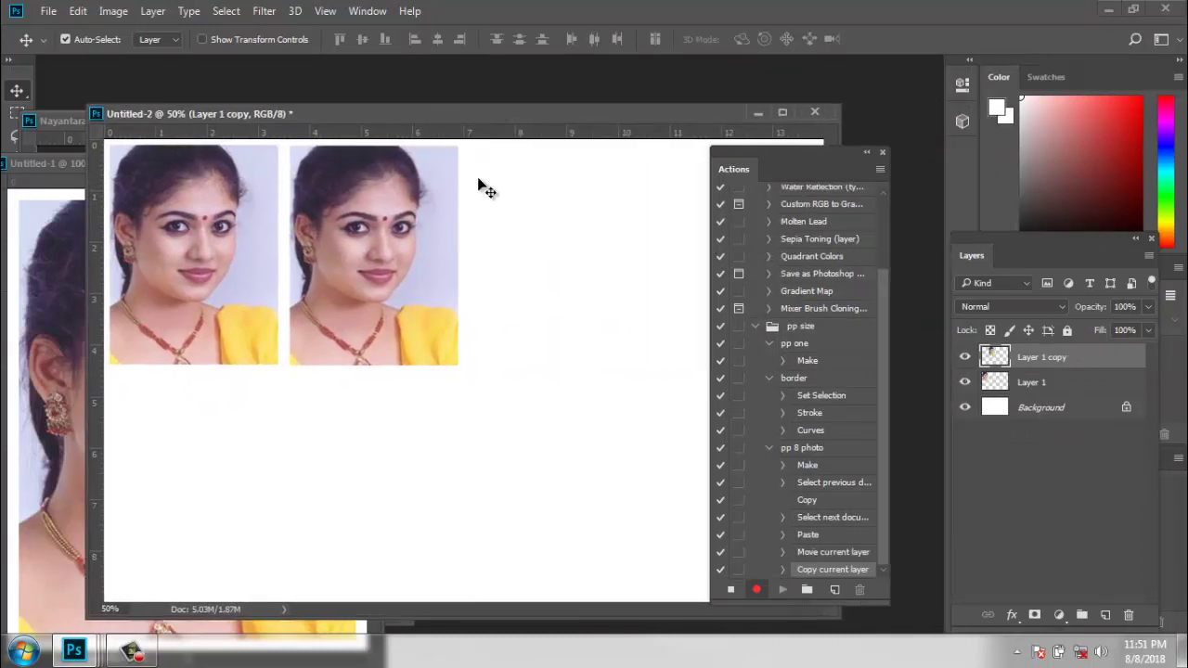
drag(358, 234, 691, 235)
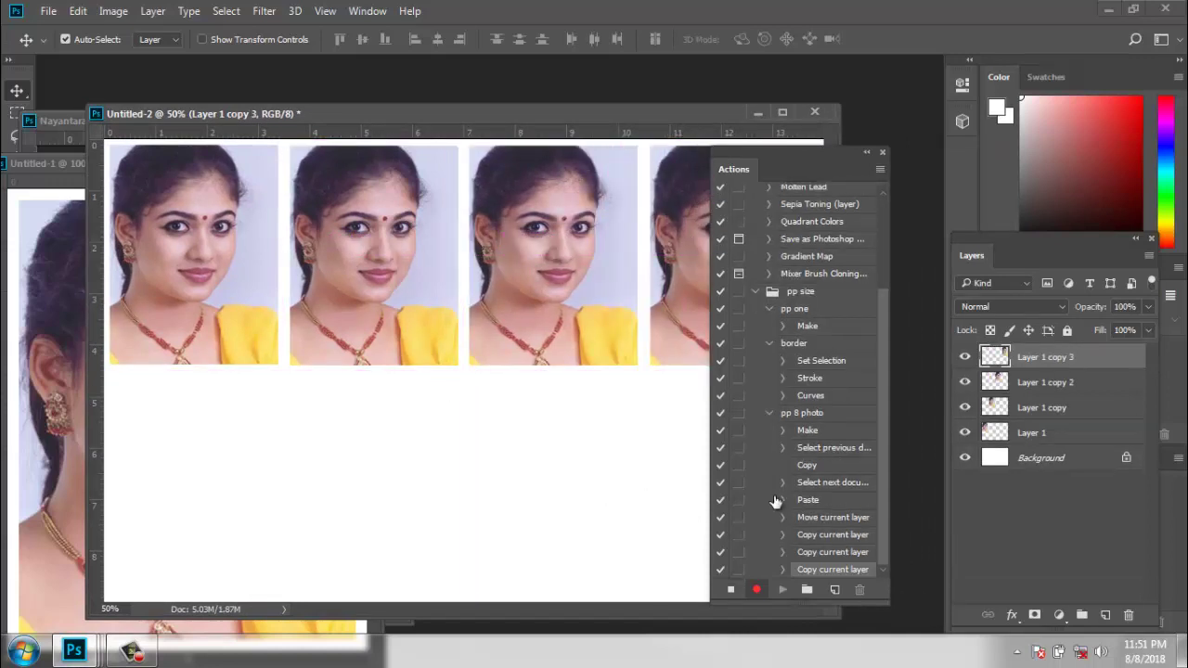
shift+click(1048, 434)
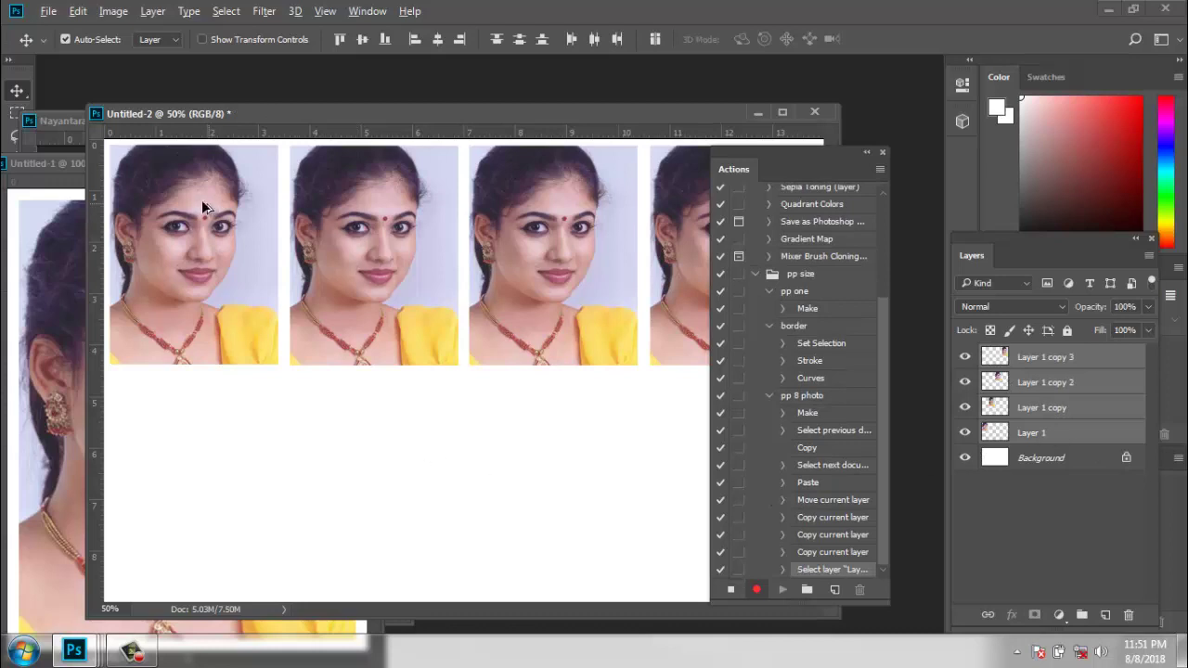
alt+drag(201, 200, 199, 432)
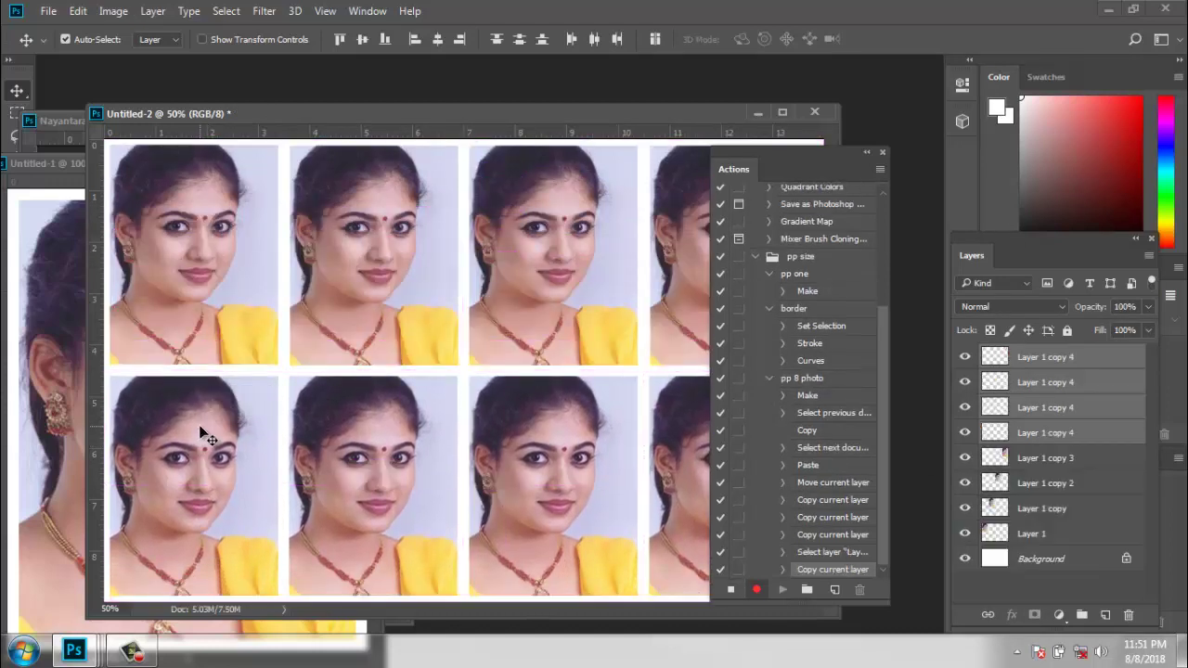
Stop recording and close Untitled-2, Untitled-1 and Nayantara.jpg without saving.
click(730, 591)
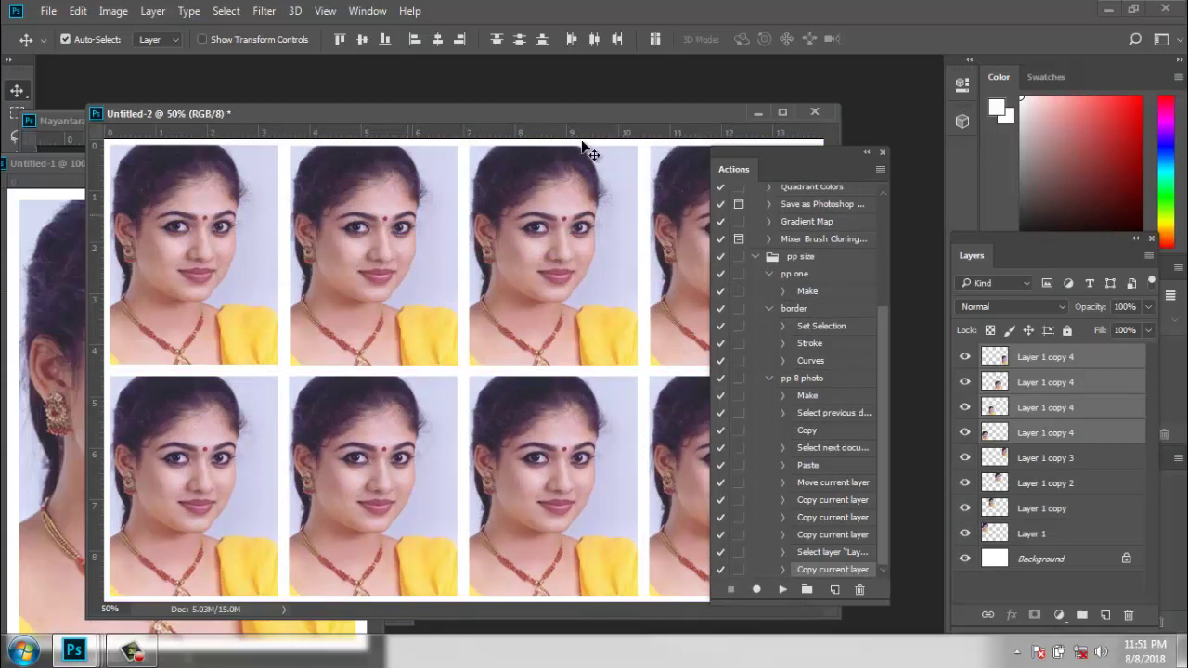
click(817, 112)
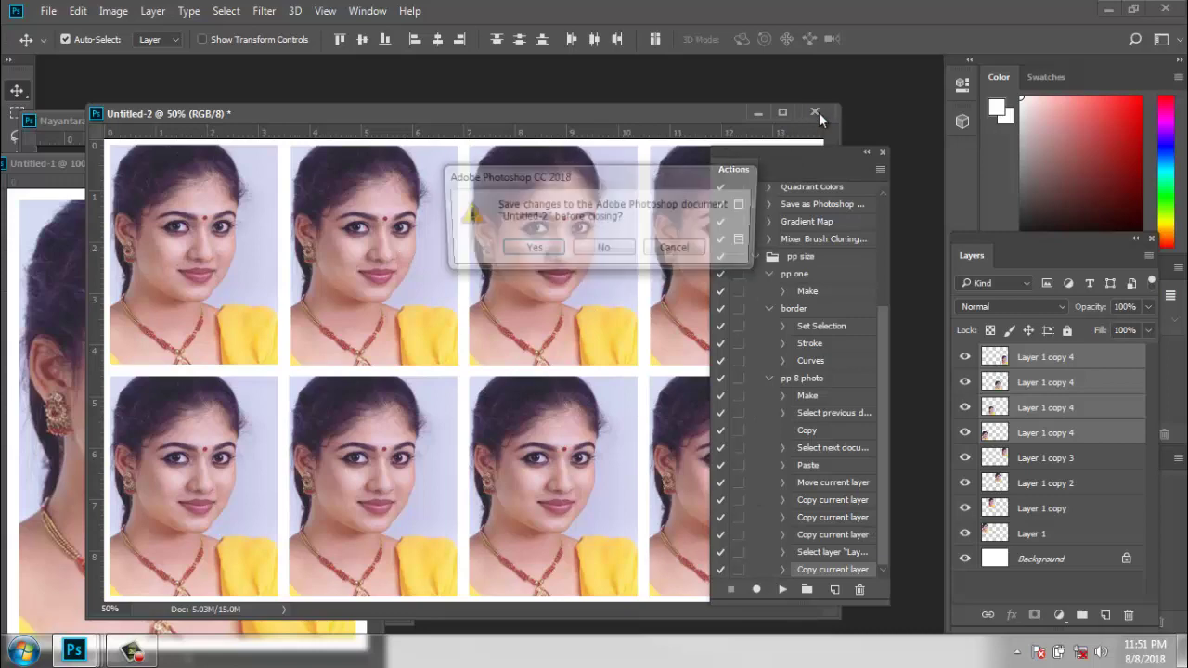
click(611, 255)
click(356, 165)
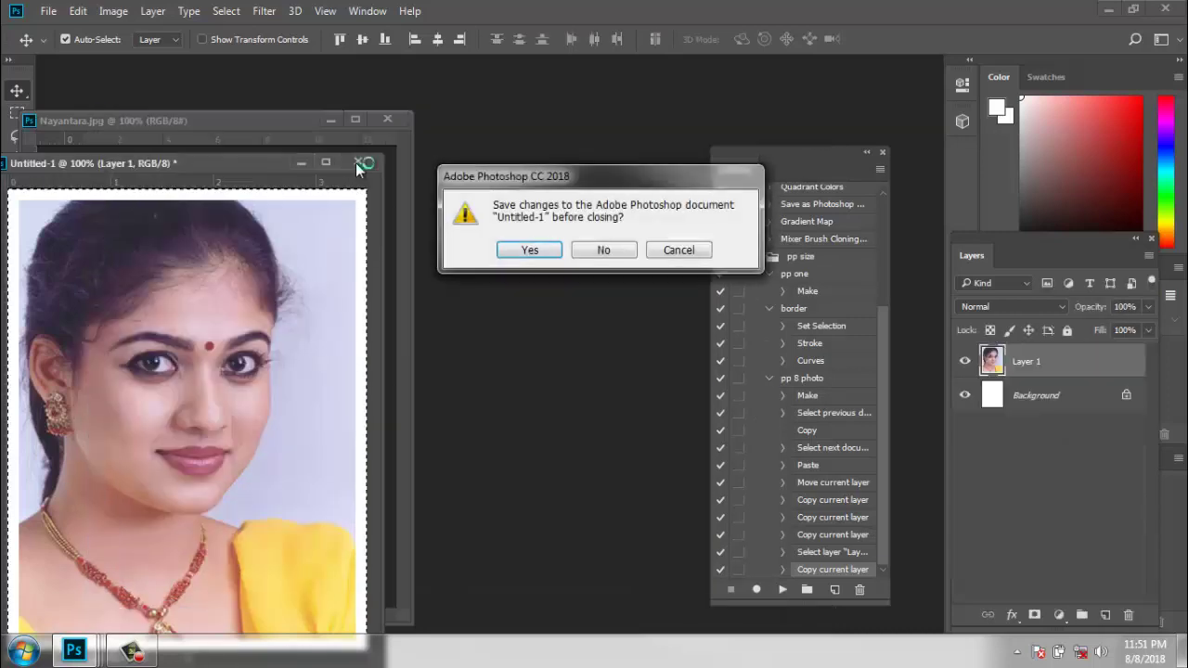
click(608, 253)
click(387, 119)
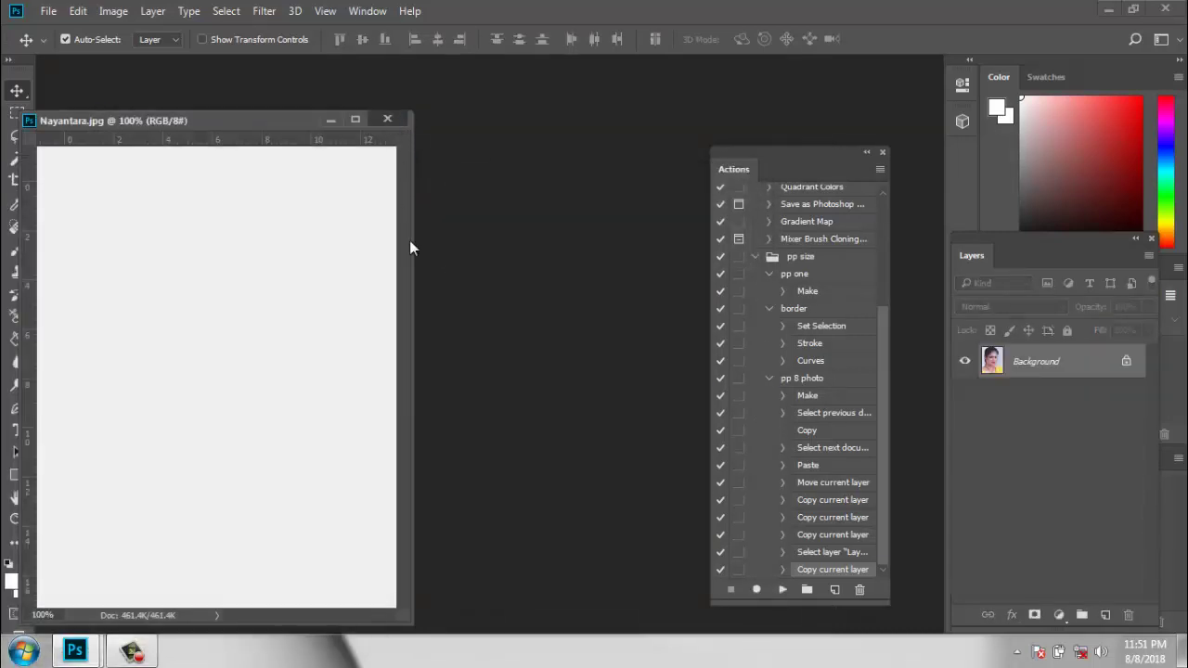
click(228, 451)
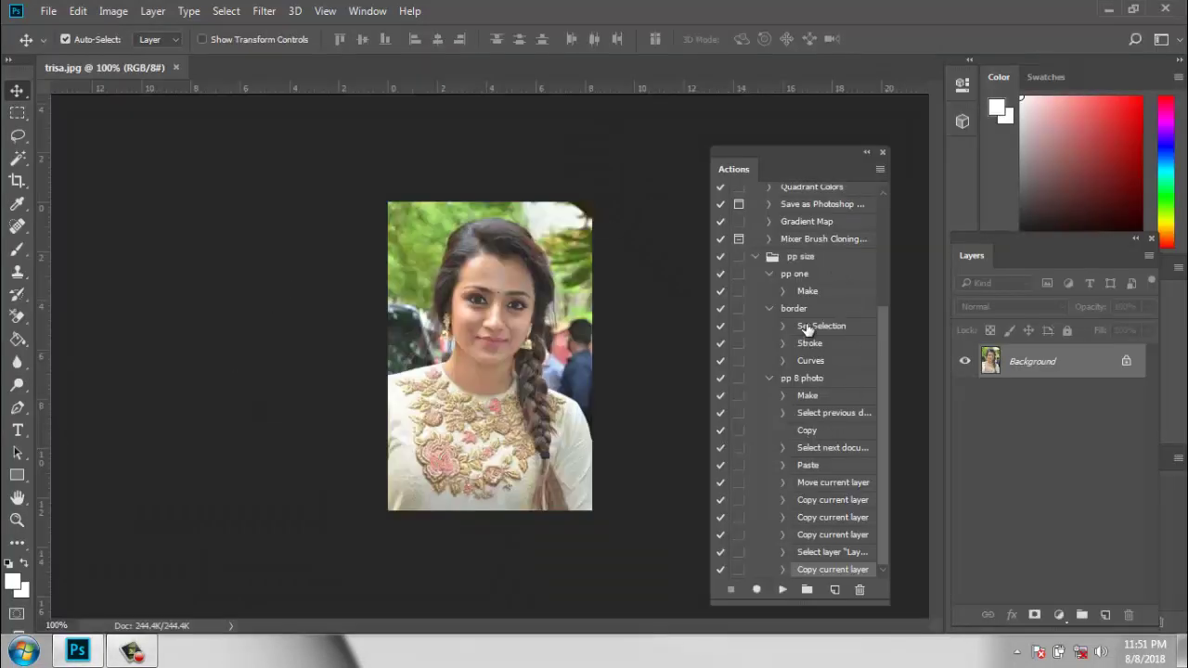
Run the pp one action and scale trisa.jpg to fill the new passport-size canvas.
click(804, 275)
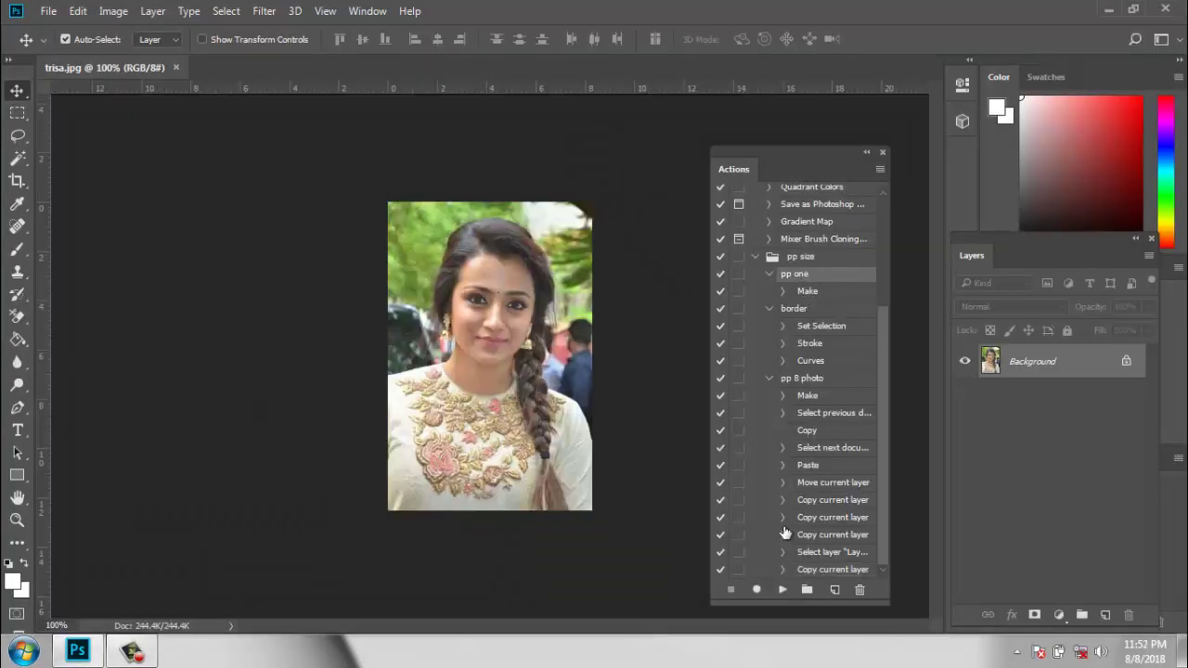
click(782, 591)
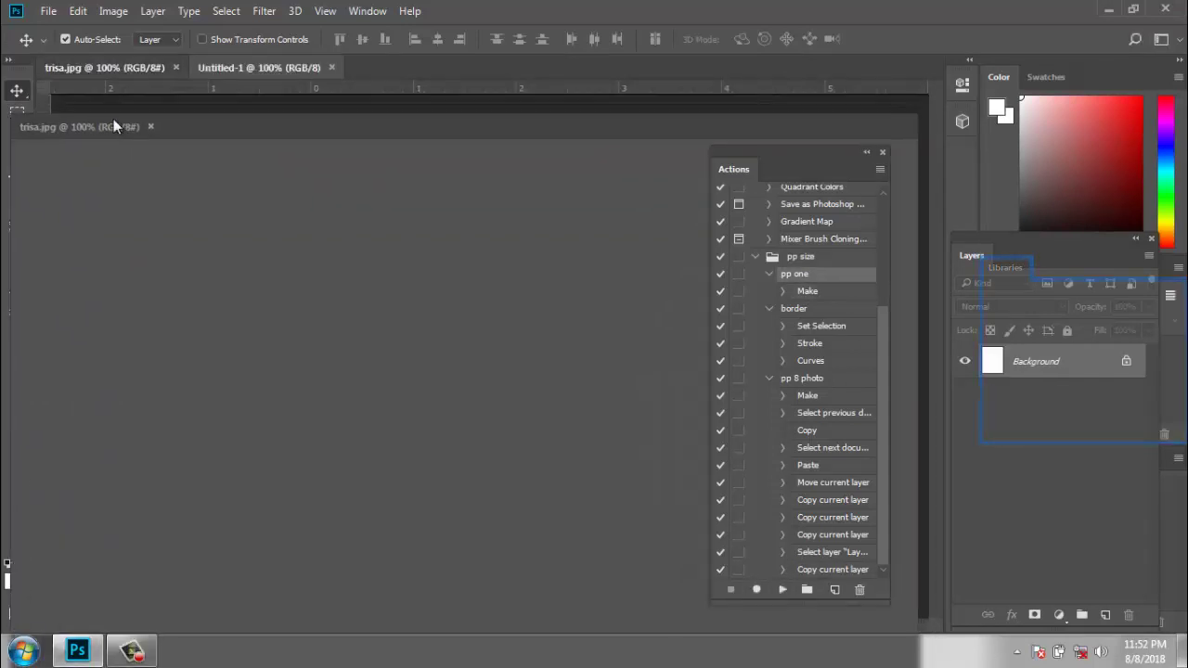
drag(95, 70, 113, 119)
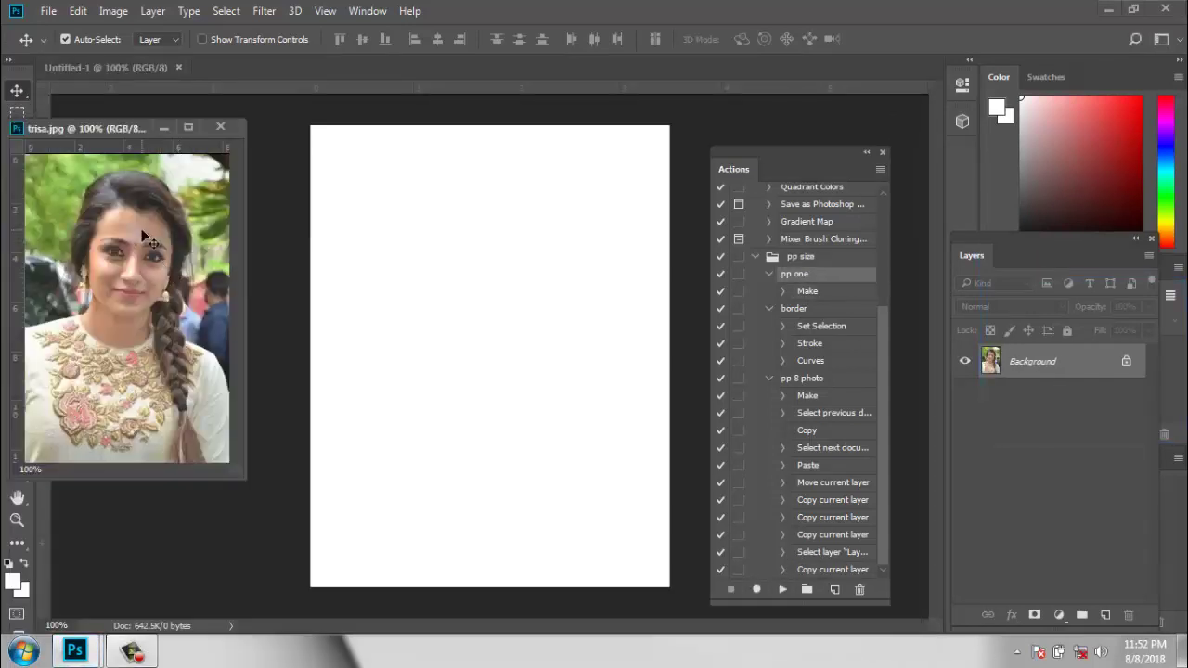
mouse_move(146, 239)
mouse_down()
mouse_move(412, 321)
mouse_move(455, 225)
mouse_move(438, 218)
mouse_up()
key(ctrl+t)
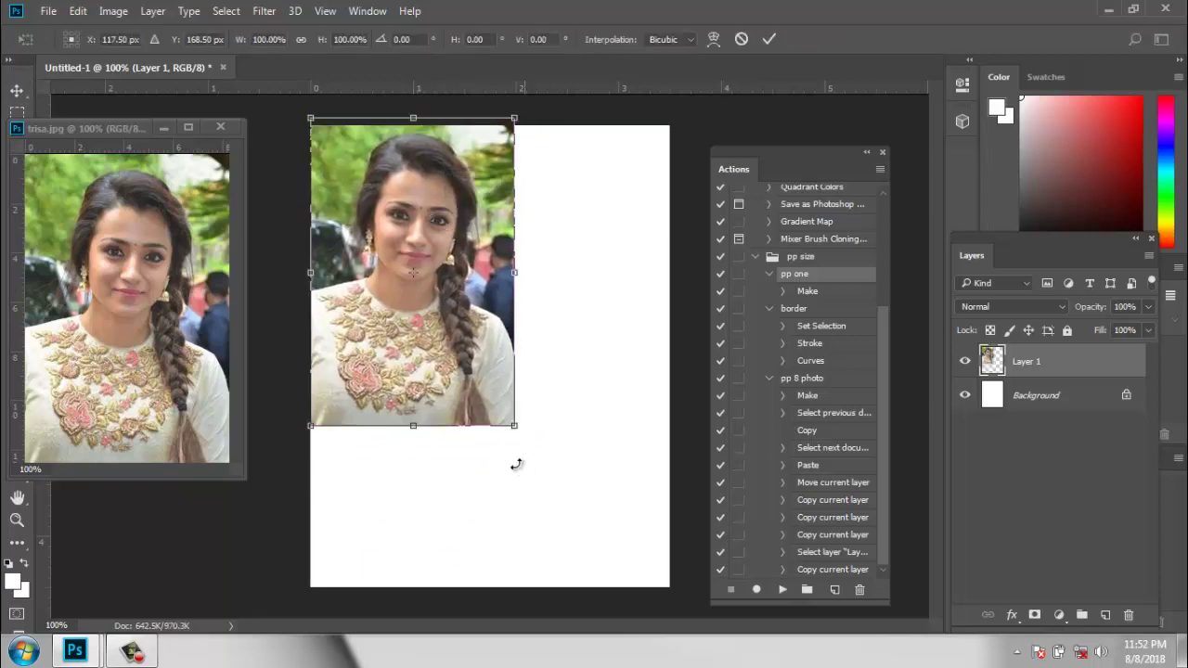
drag(515, 428, 669, 586)
key(Return)
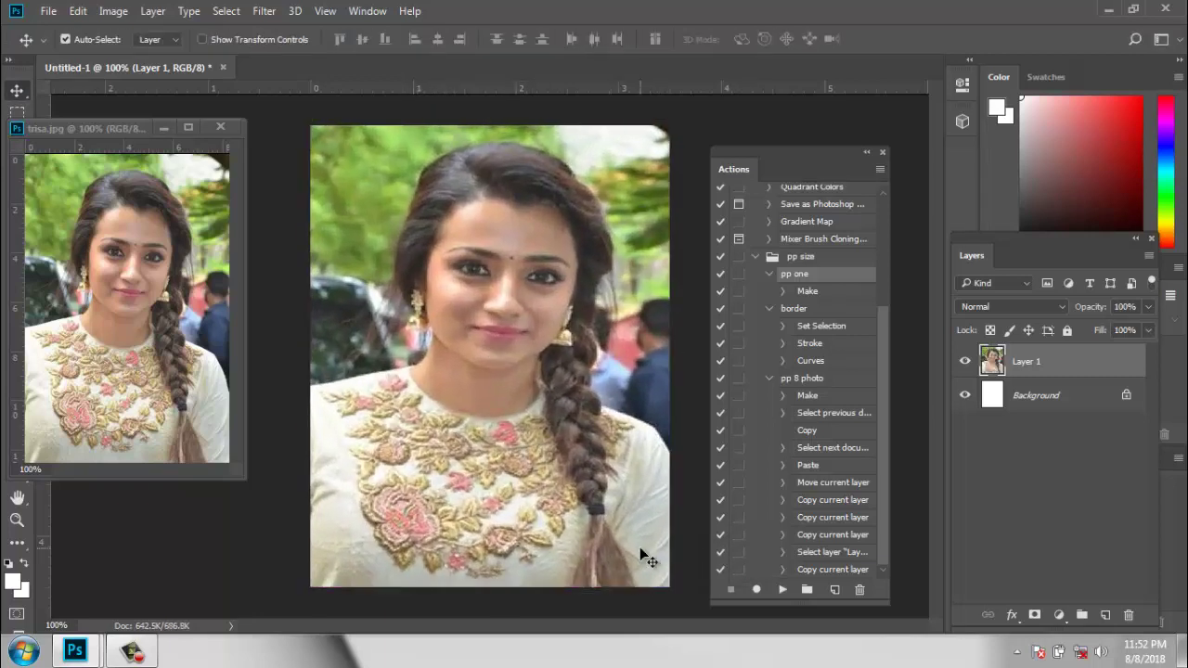
Run the border action, then pp 8 photo to build the eight-photo sheet.
click(833, 327)
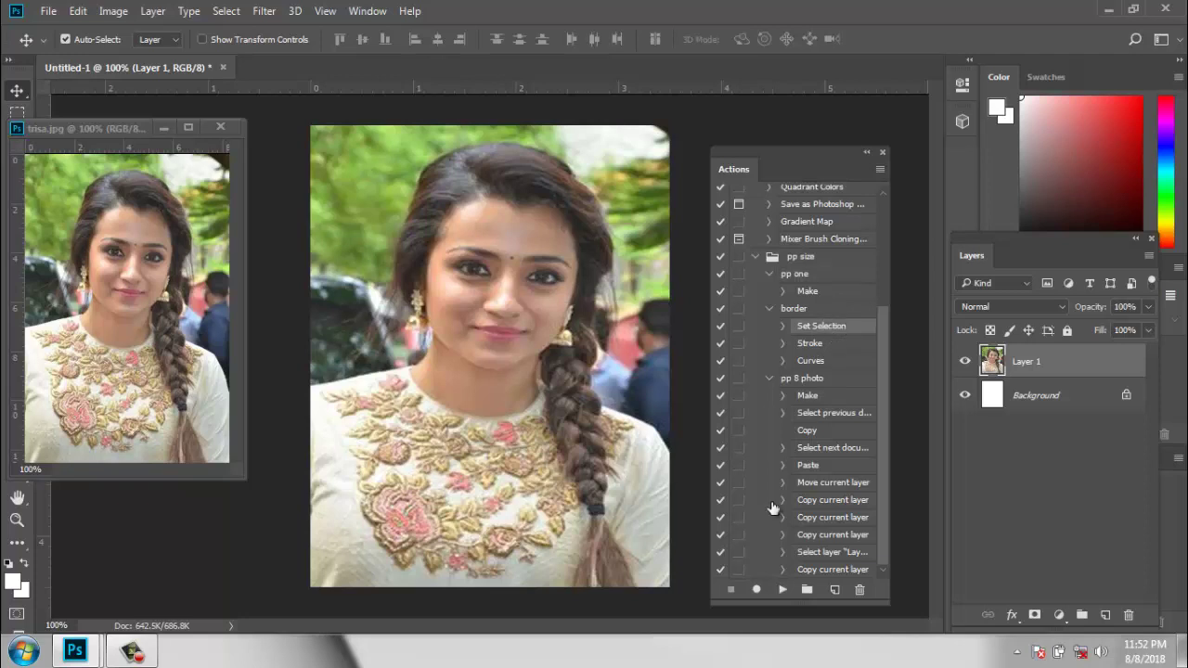
click(778, 589)
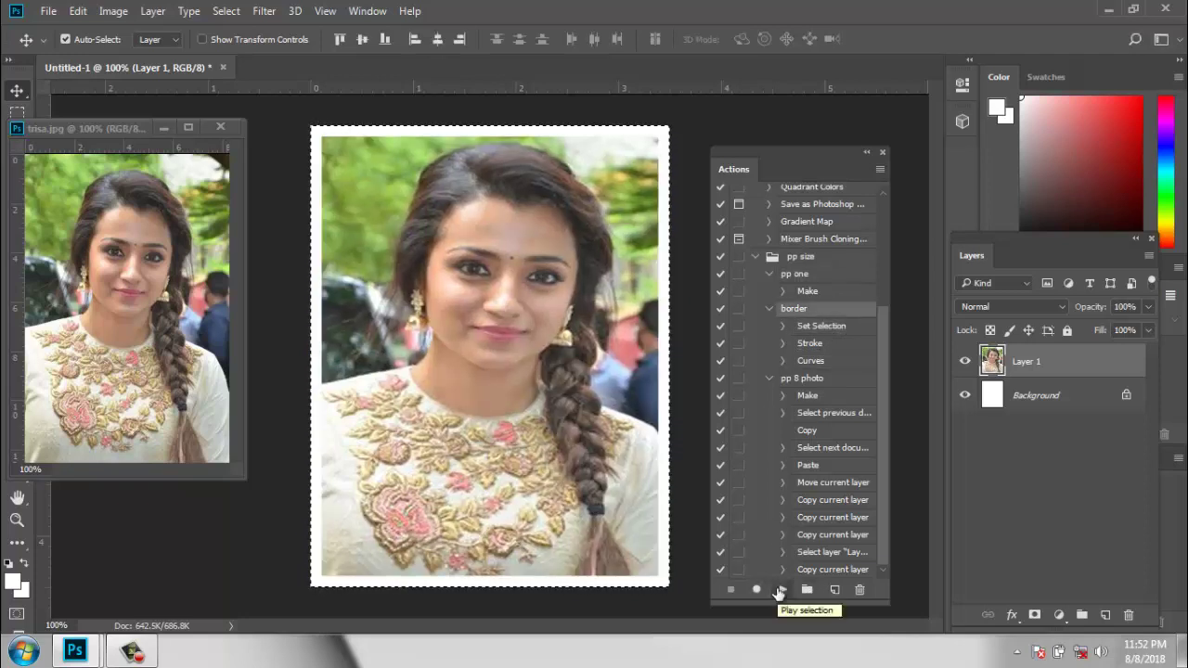
click(816, 397)
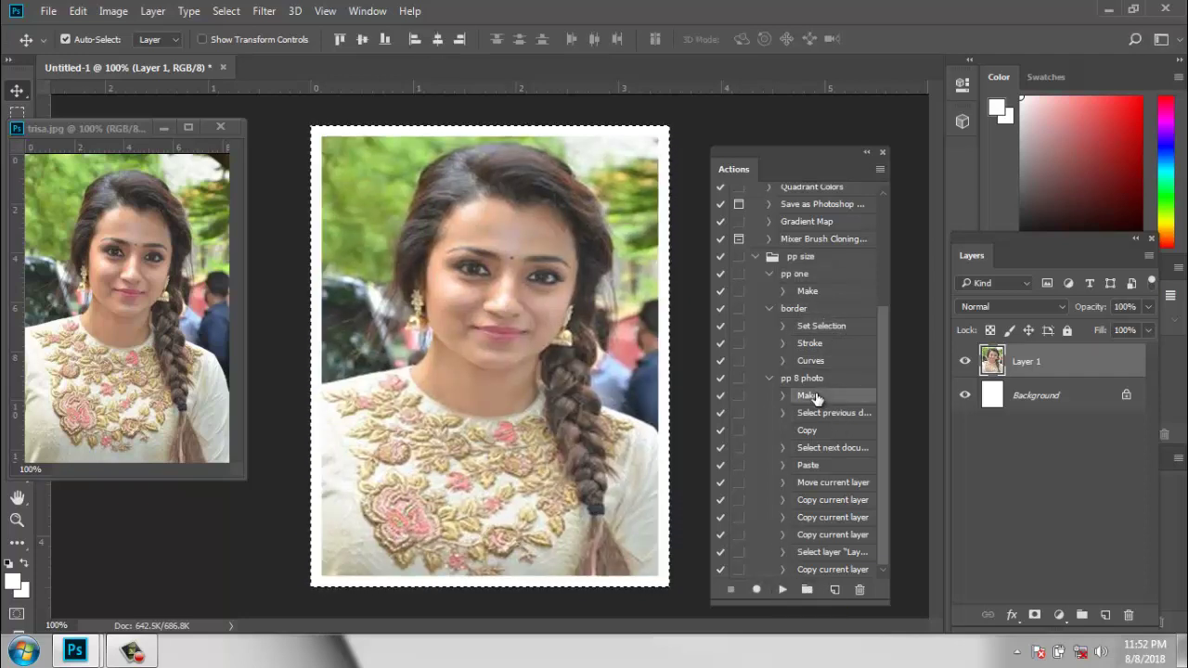
click(783, 590)
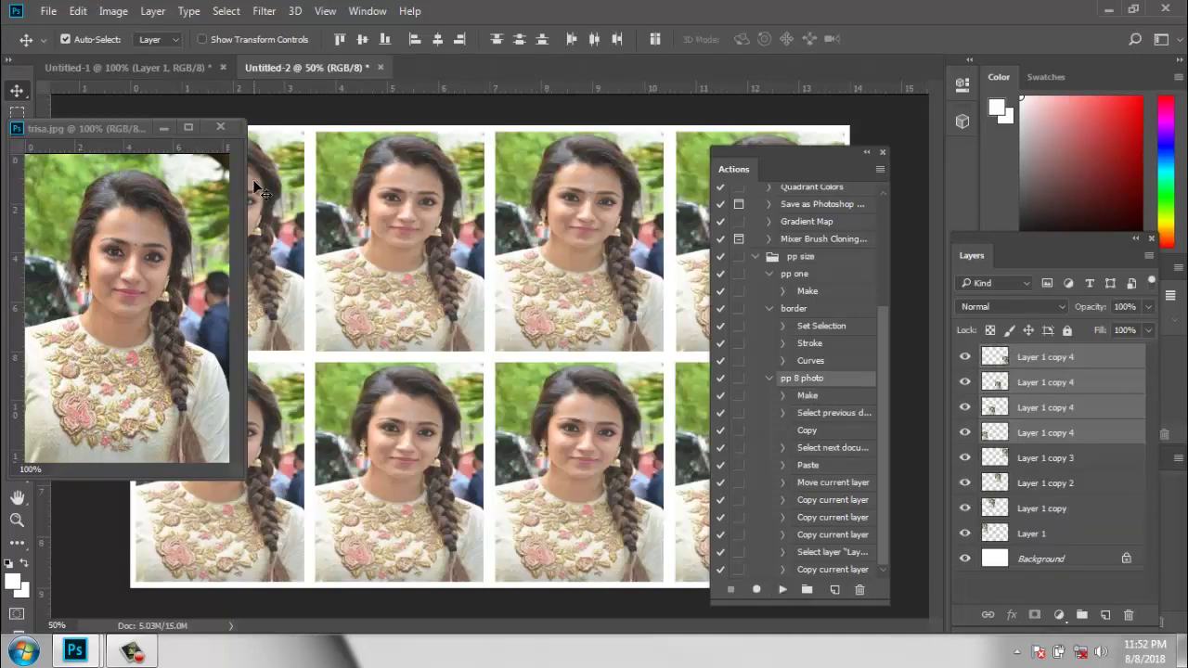
click(47, 10)
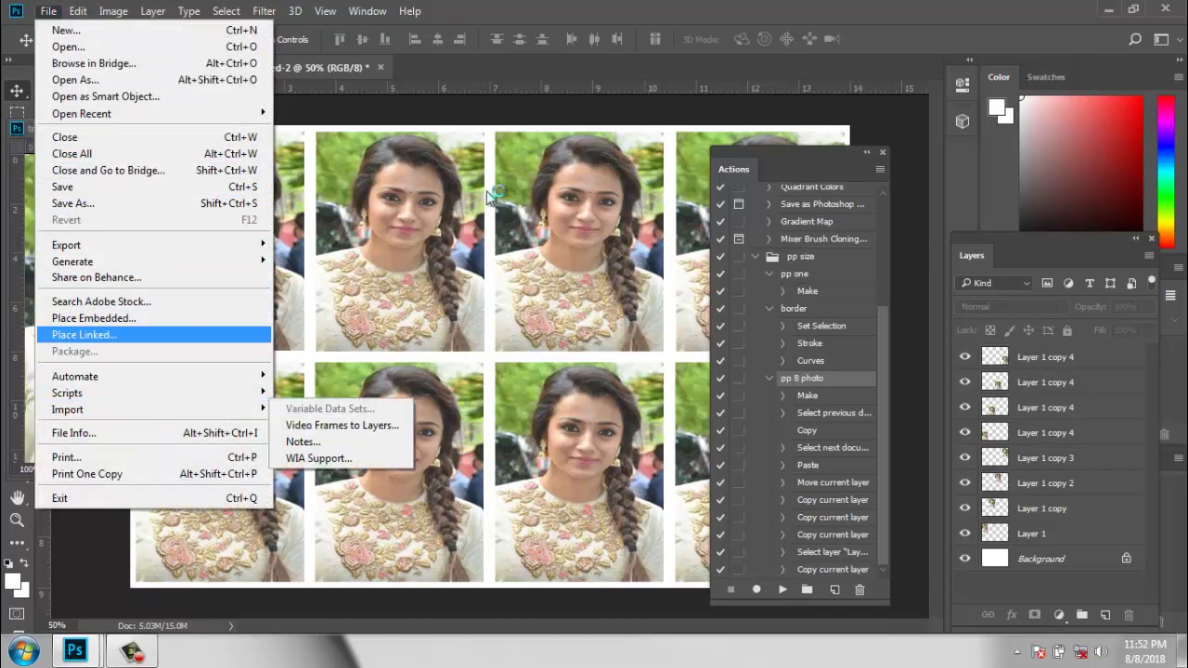
Close the eight-photo sheet without saving, and close trisa.jpg.
key(Escape)
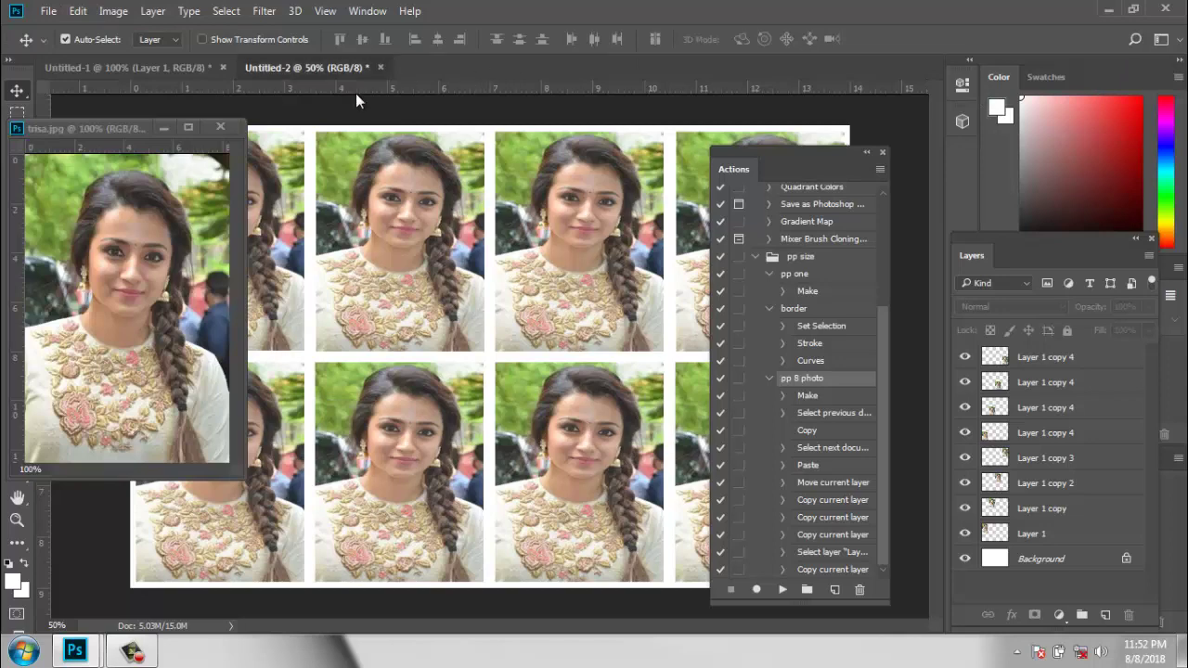
drag(352, 69, 342, 141)
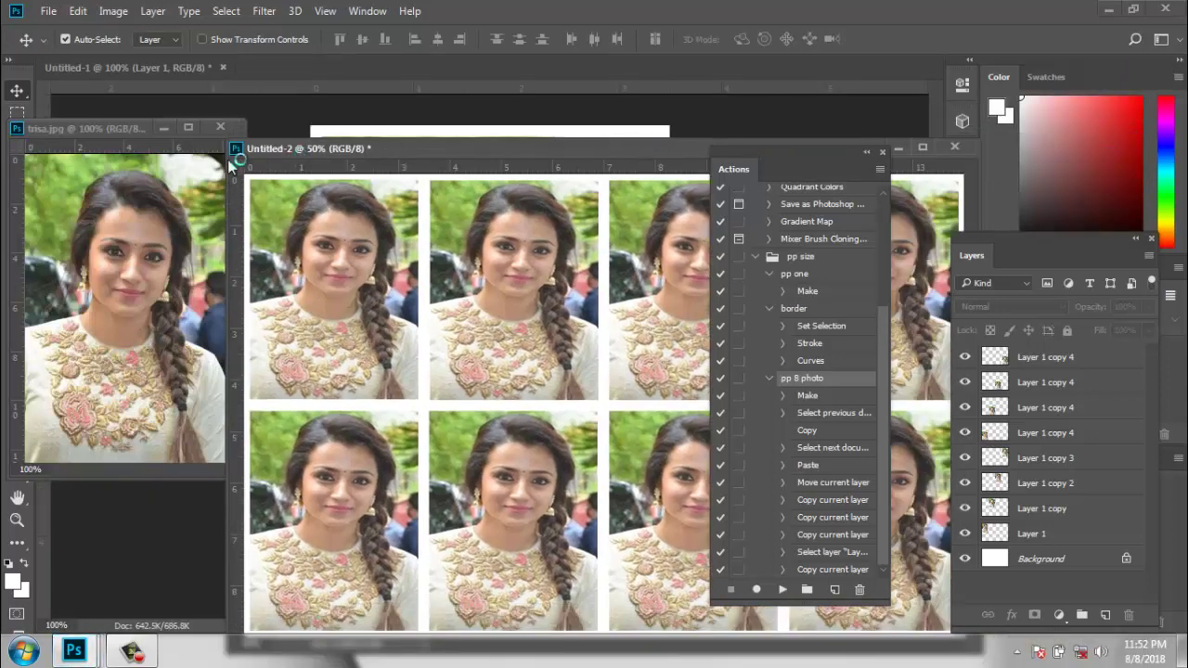
drag(642, 149, 372, 173)
click(541, 158)
click(583, 248)
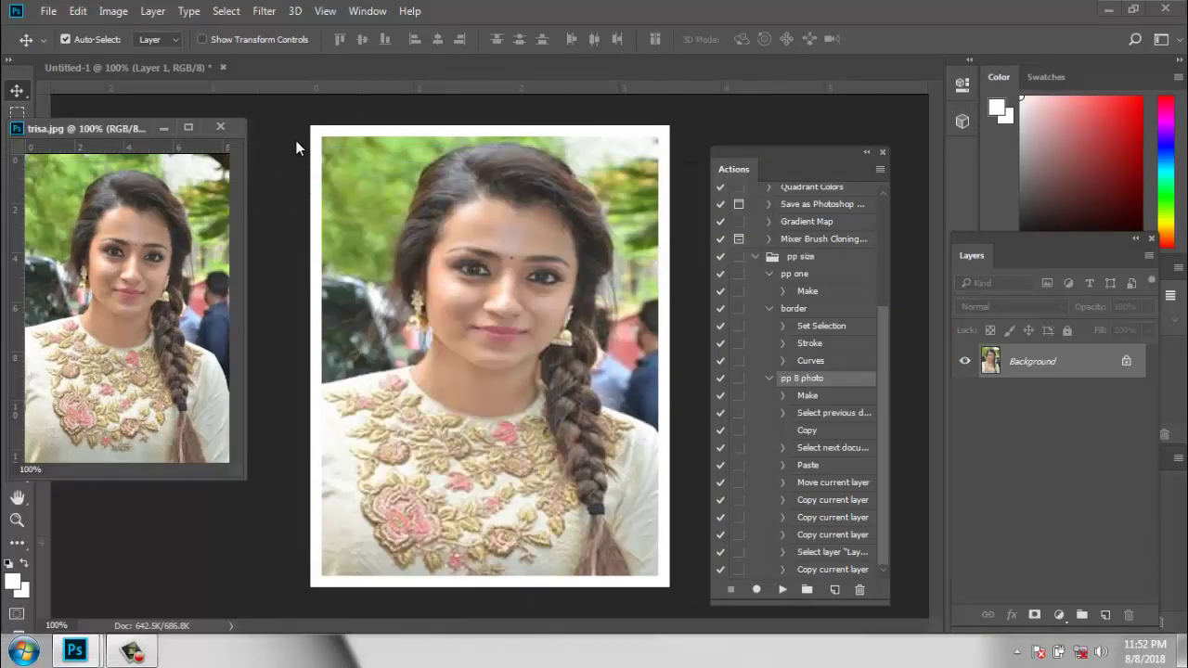
click(224, 126)
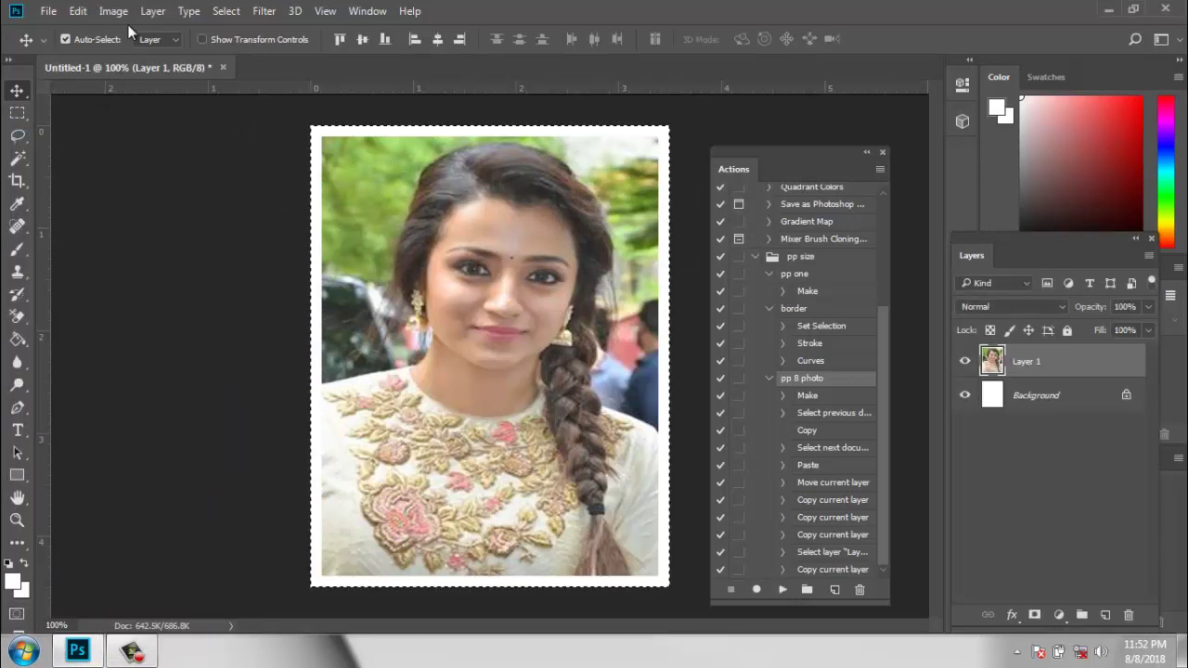
Define the bordered passport photo as a pattern named 's'.
click(80, 11)
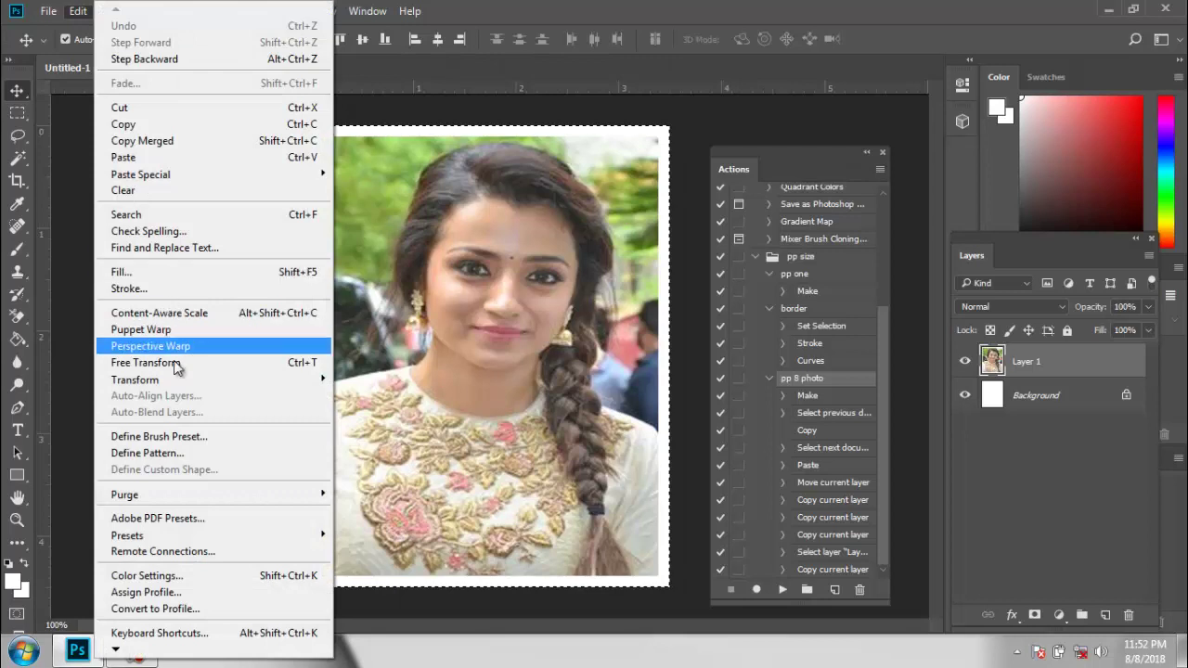
click(196, 453)
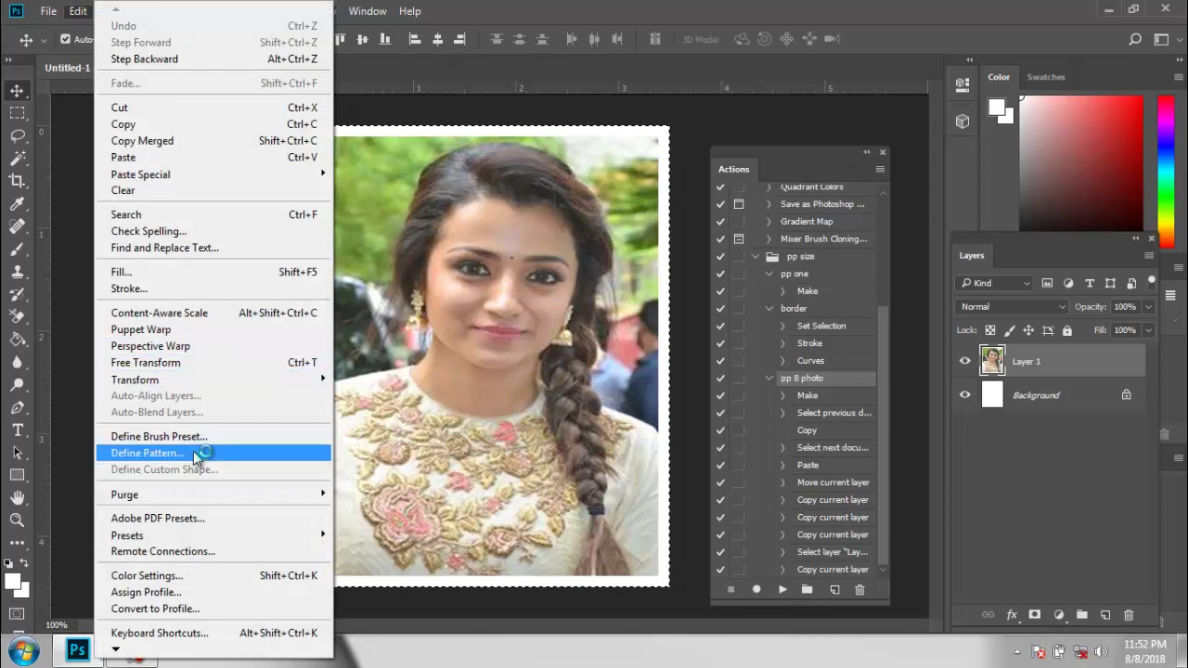
text(ss)
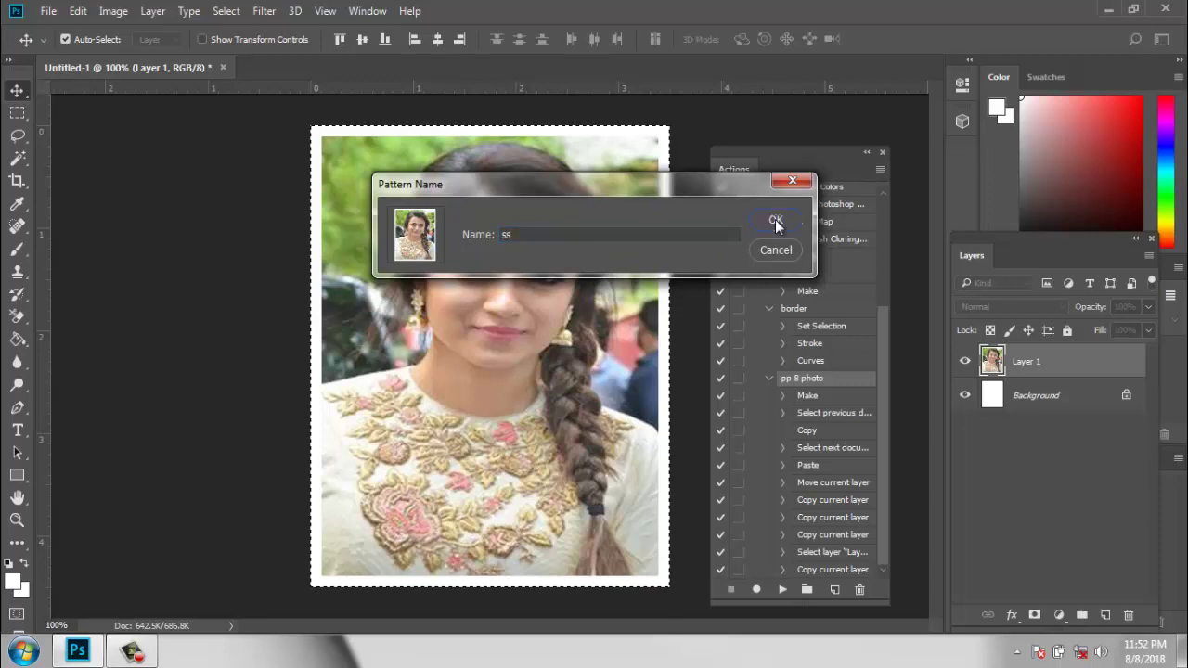
click(775, 220)
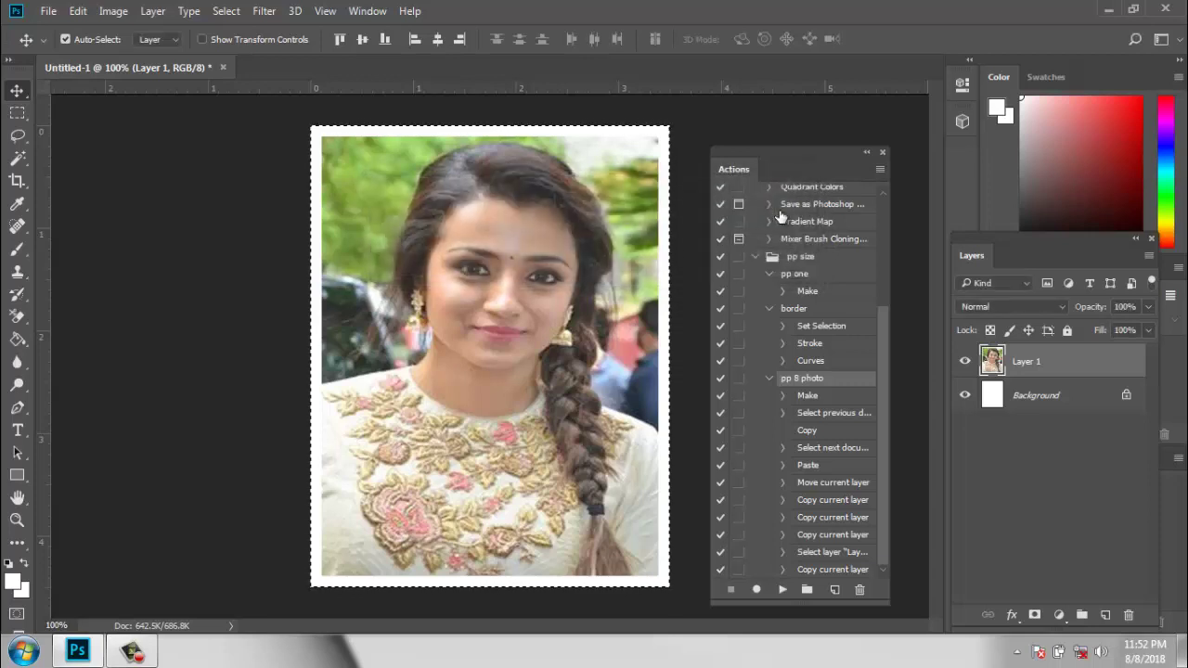
Create a new document from the 14 x 9 cm preset in centimeters.
click(46, 11)
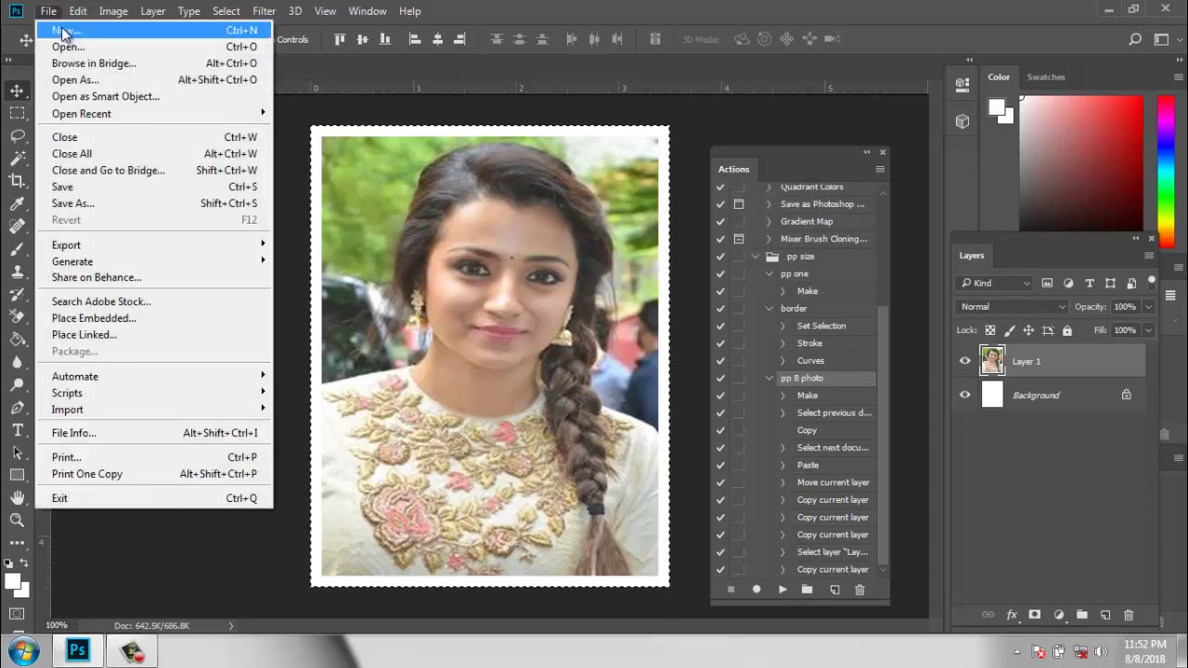
click(63, 33)
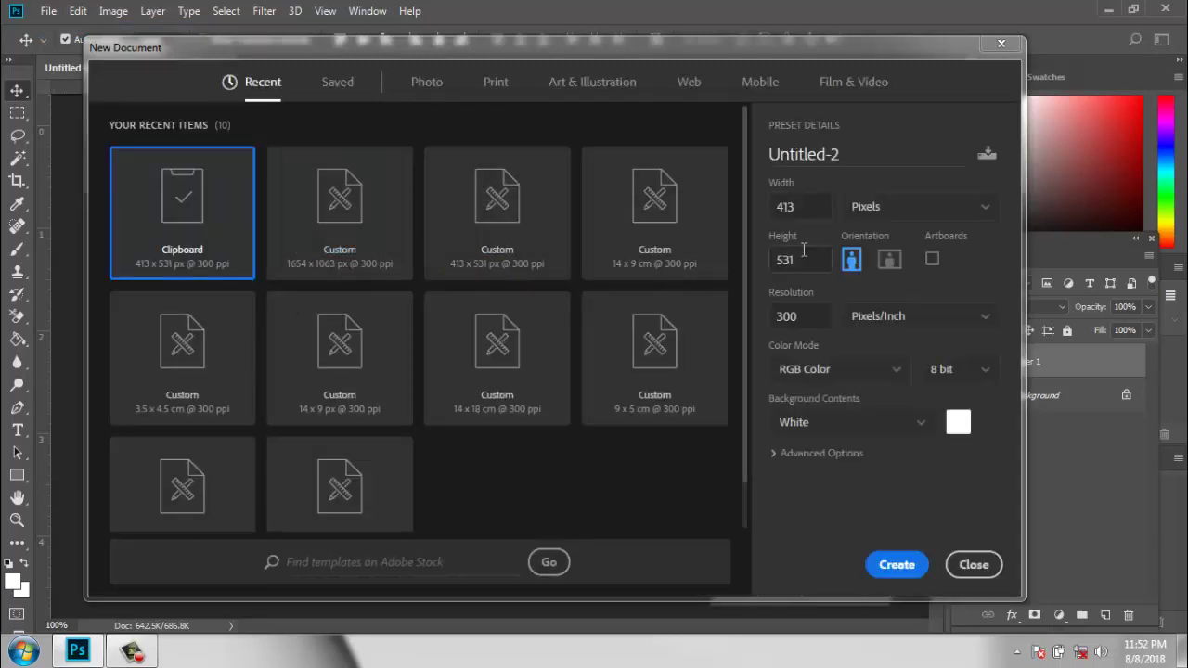
click(913, 211)
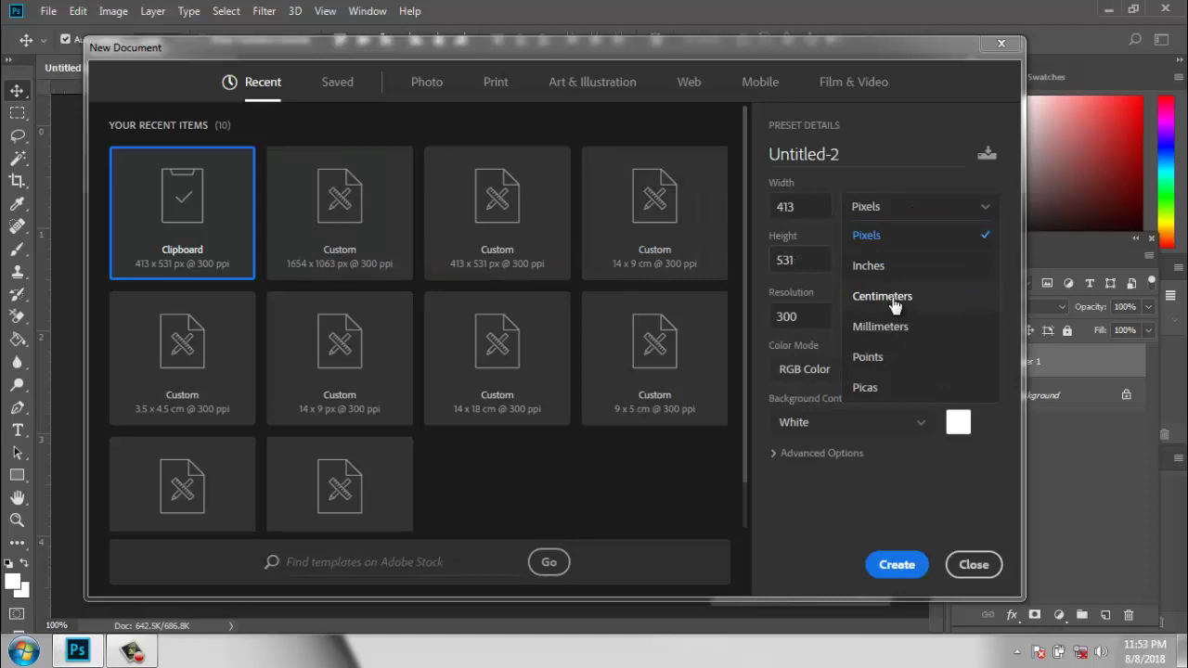
click(882, 296)
click(645, 257)
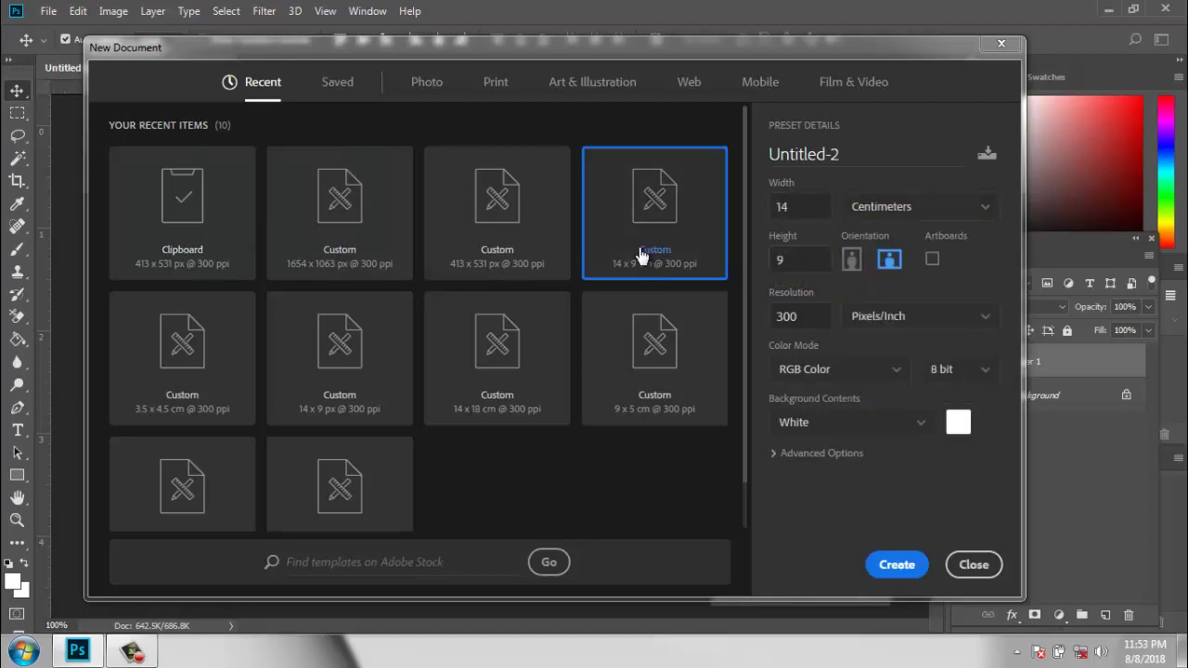
click(897, 564)
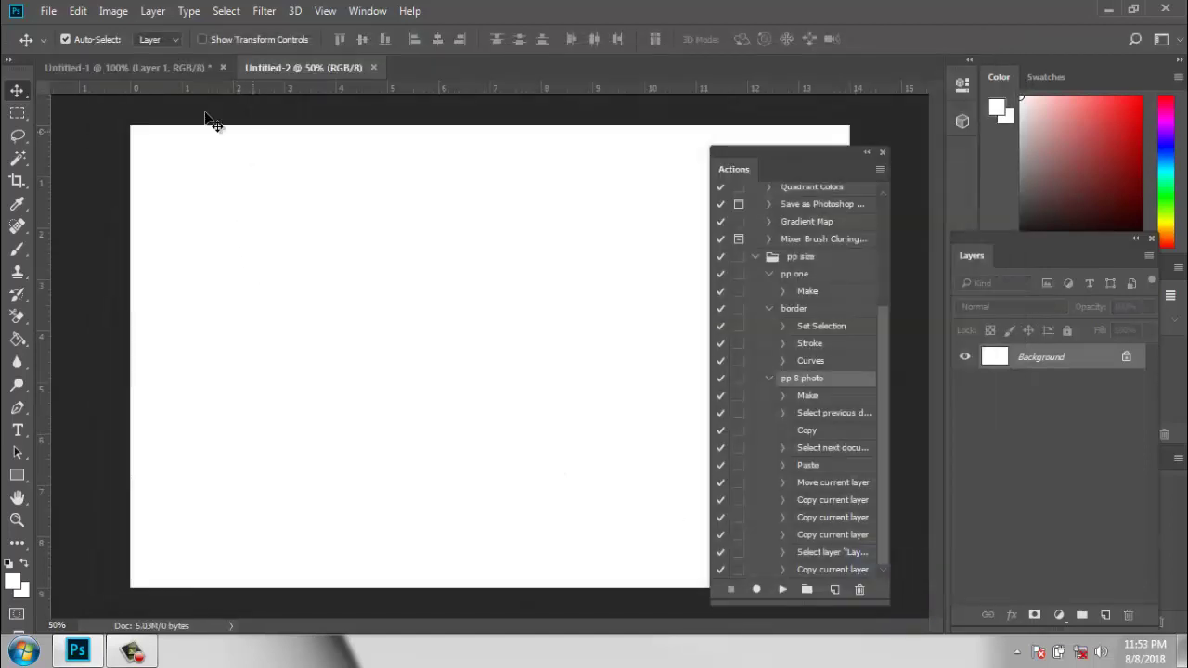
Fill the new sheet with the bordered photo pattern.
click(78, 13)
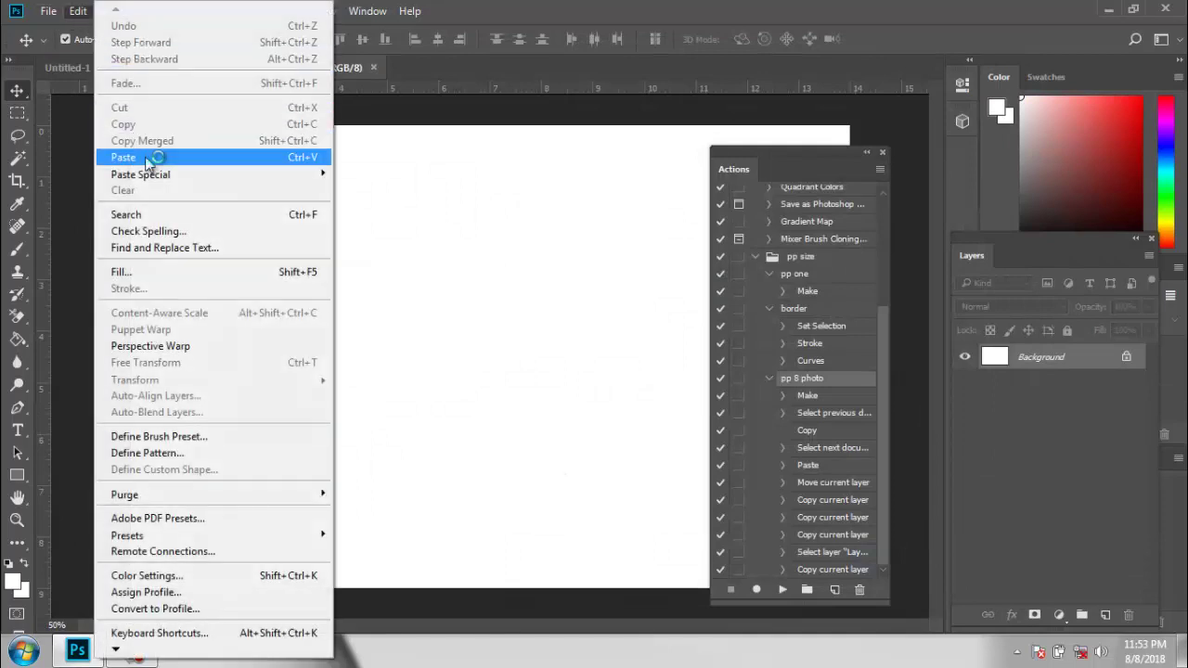
click(160, 273)
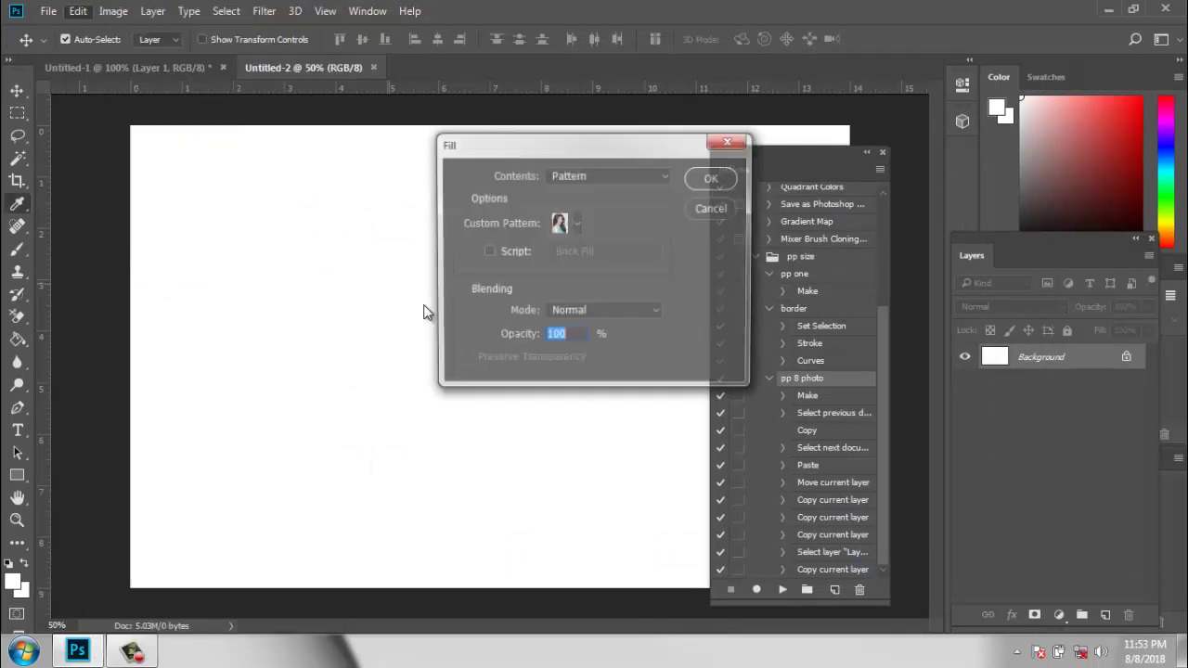
click(576, 223)
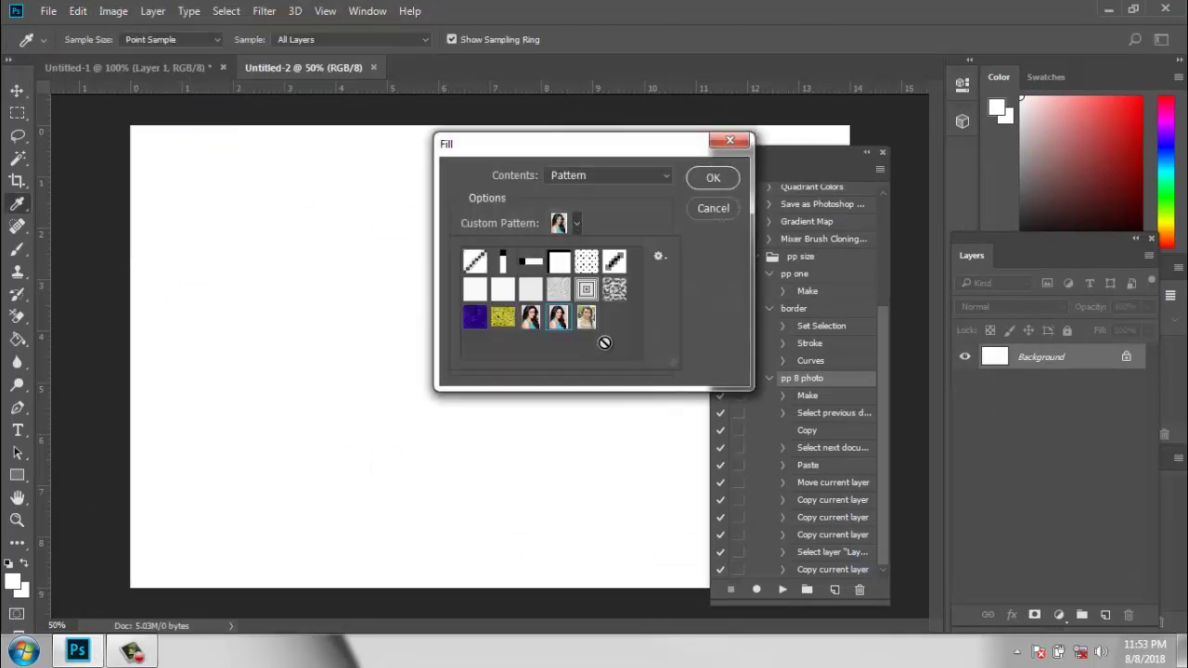
click(715, 179)
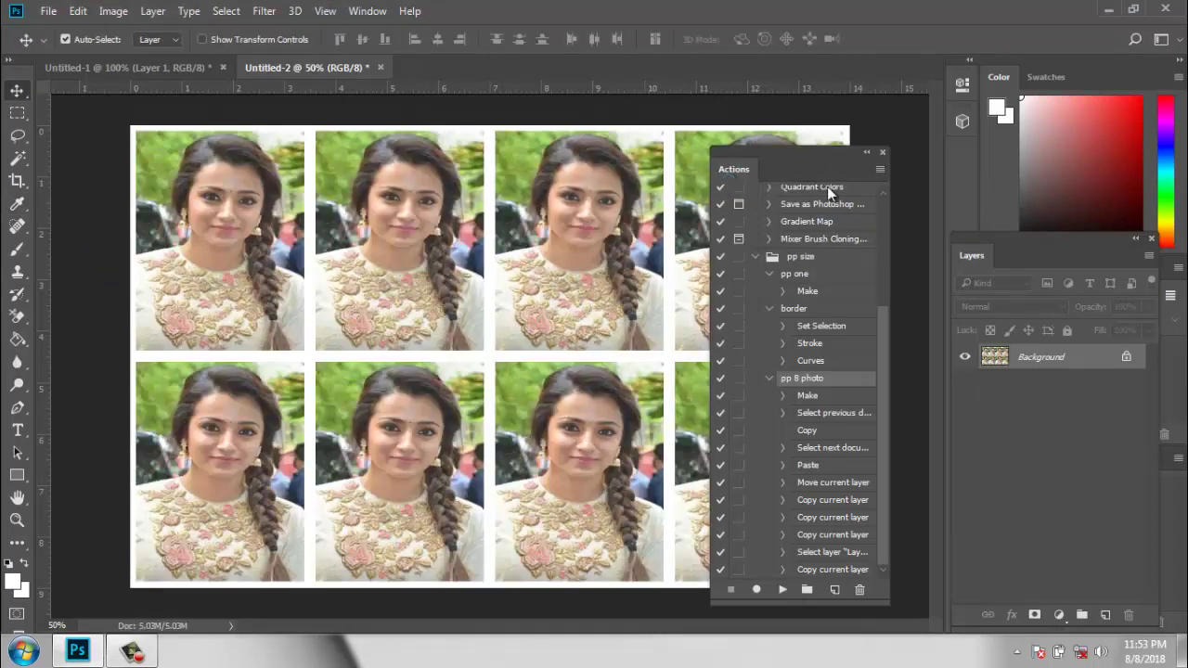
Close the Actions panel so the eight-photo sheet is fully visible.
click(883, 152)
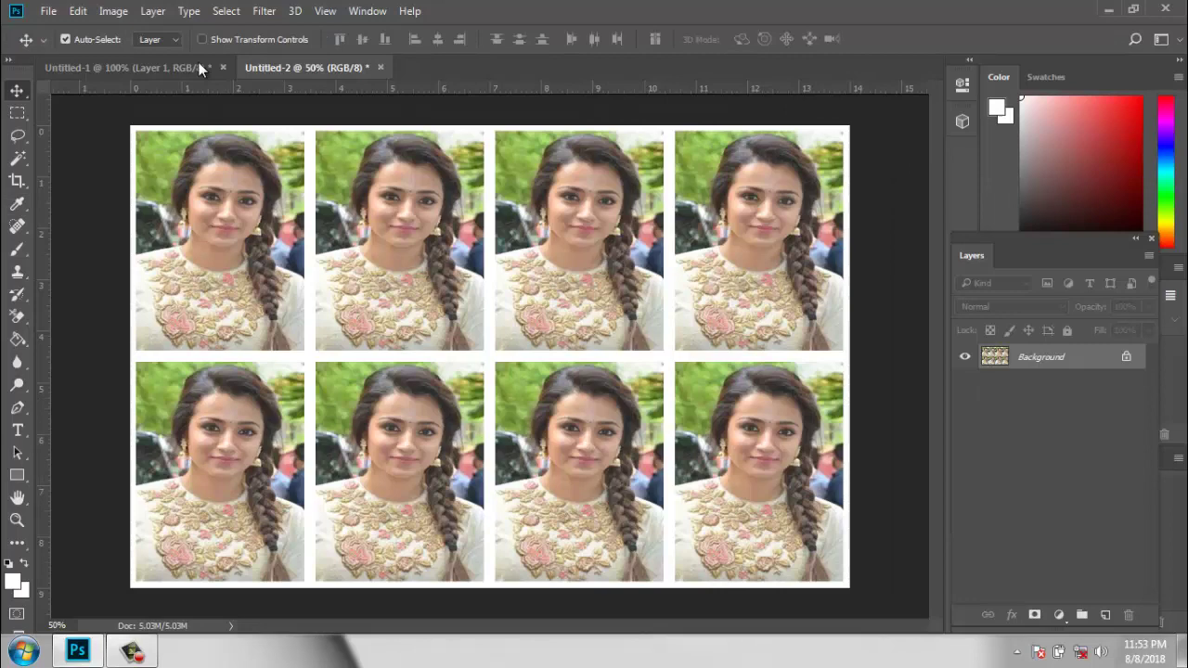
click(49, 11)
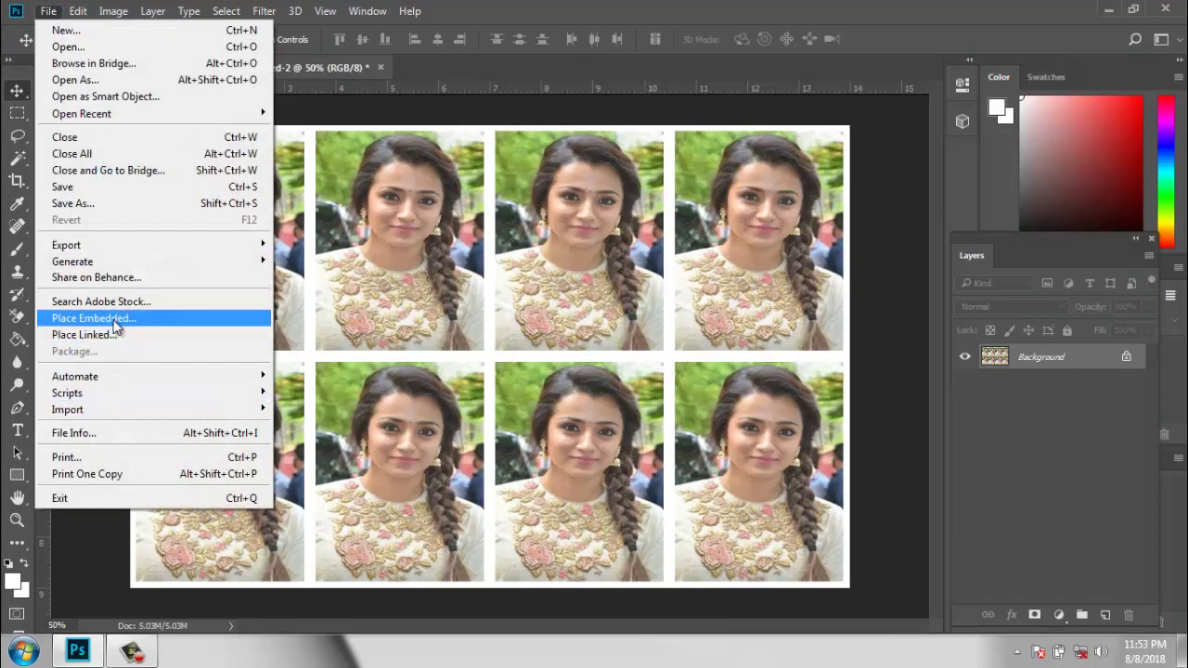